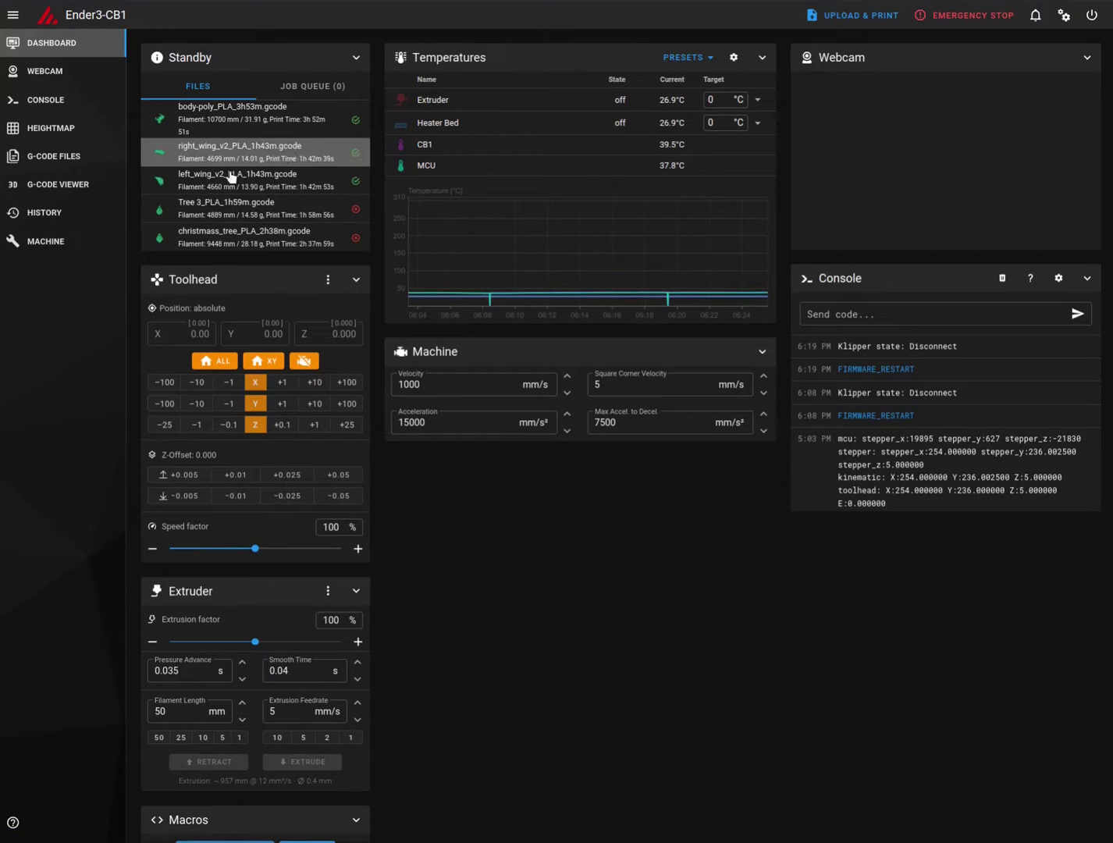
Open printer.cfg from the Machine page's Config Files list.
click(44, 247)
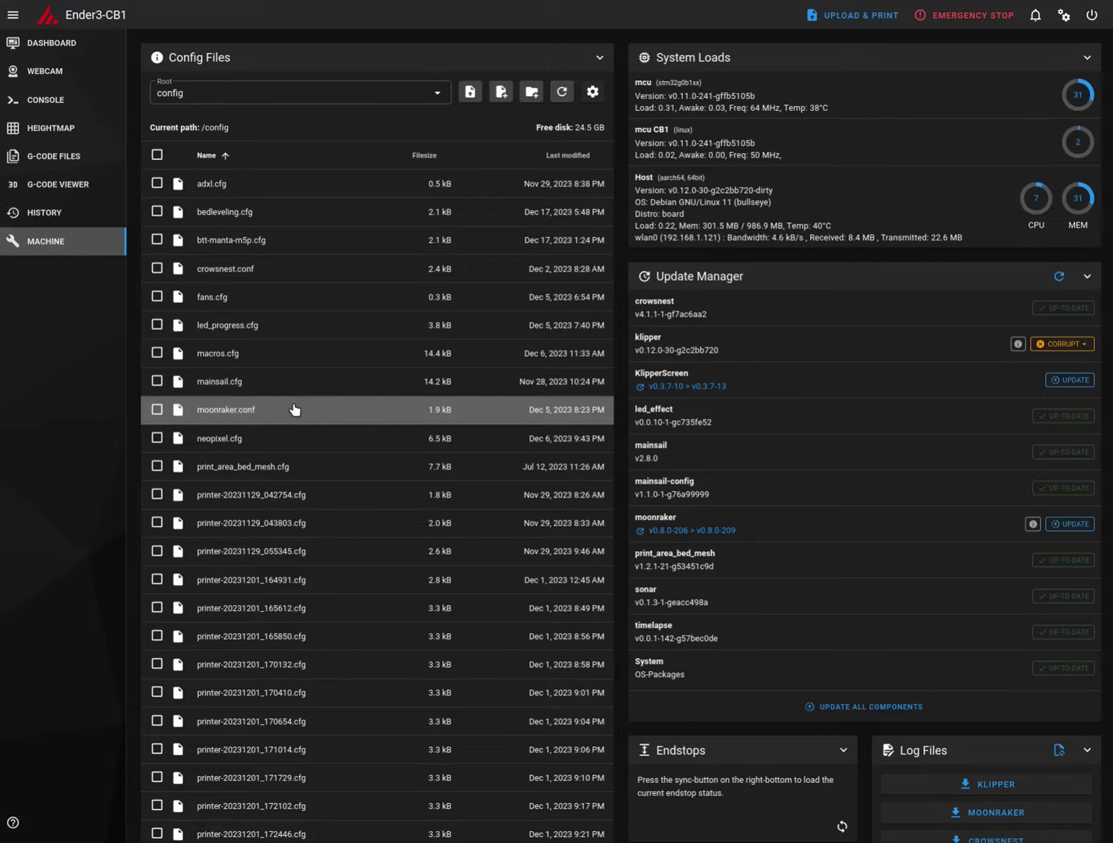
scroll(294, 413, down, 15)
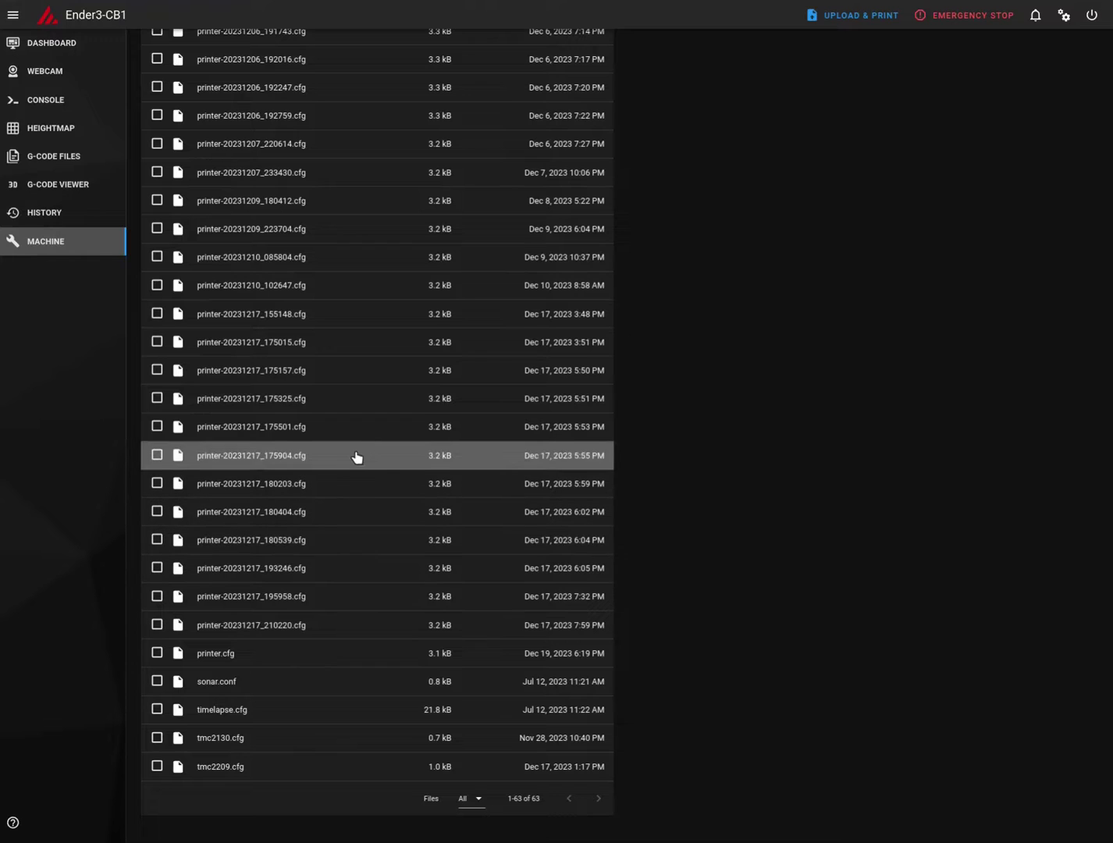
click(216, 656)
ctrl+scroll(66, 388, up, 3)
scroll(169, 462, down, 3)
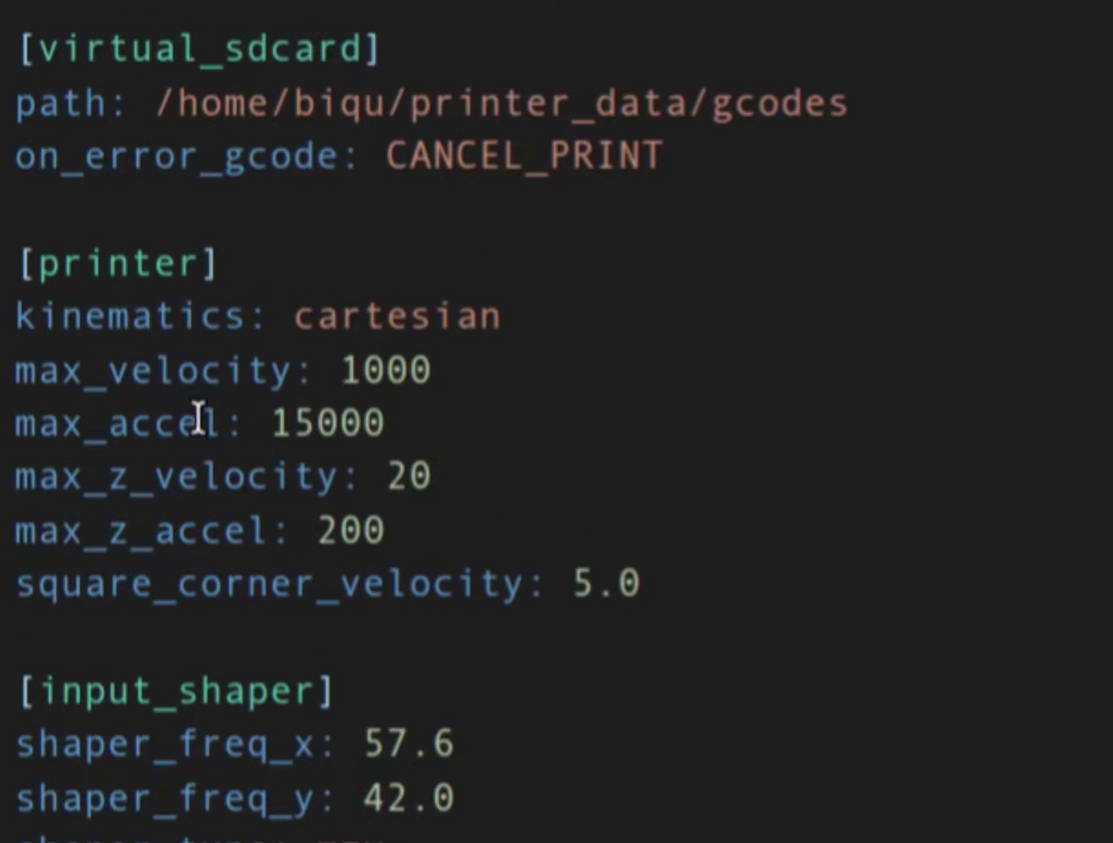
Check max_velocity 1000 and max_accel 15000, then save and restart the printer.
drag(19, 369, 269, 369)
drag(205, 428, 10, 431)
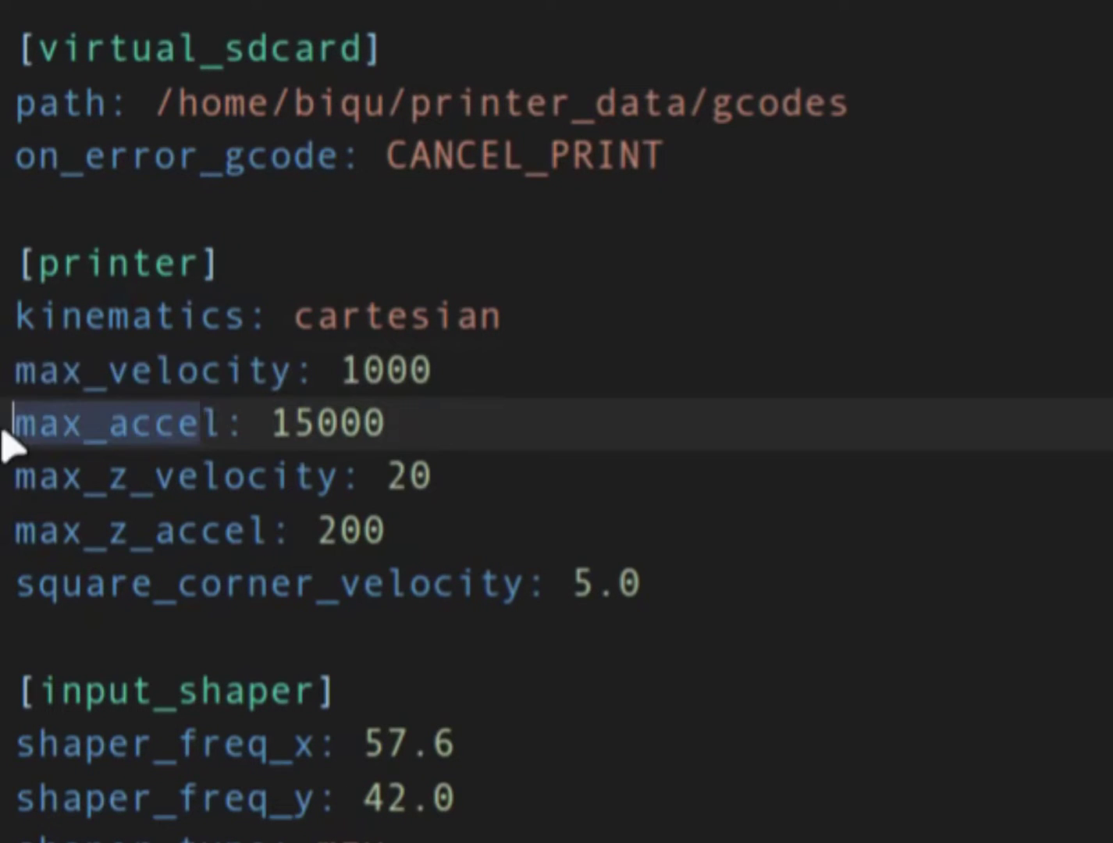
click(385, 370)
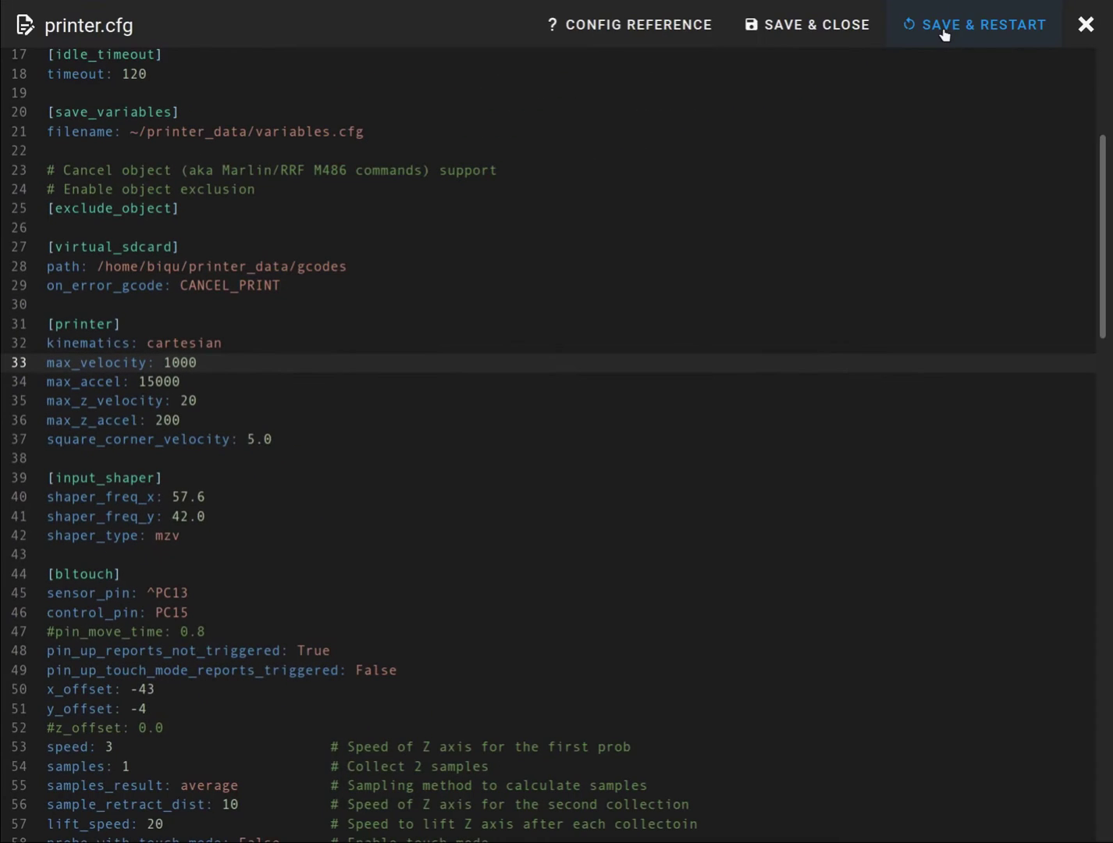
click(943, 33)
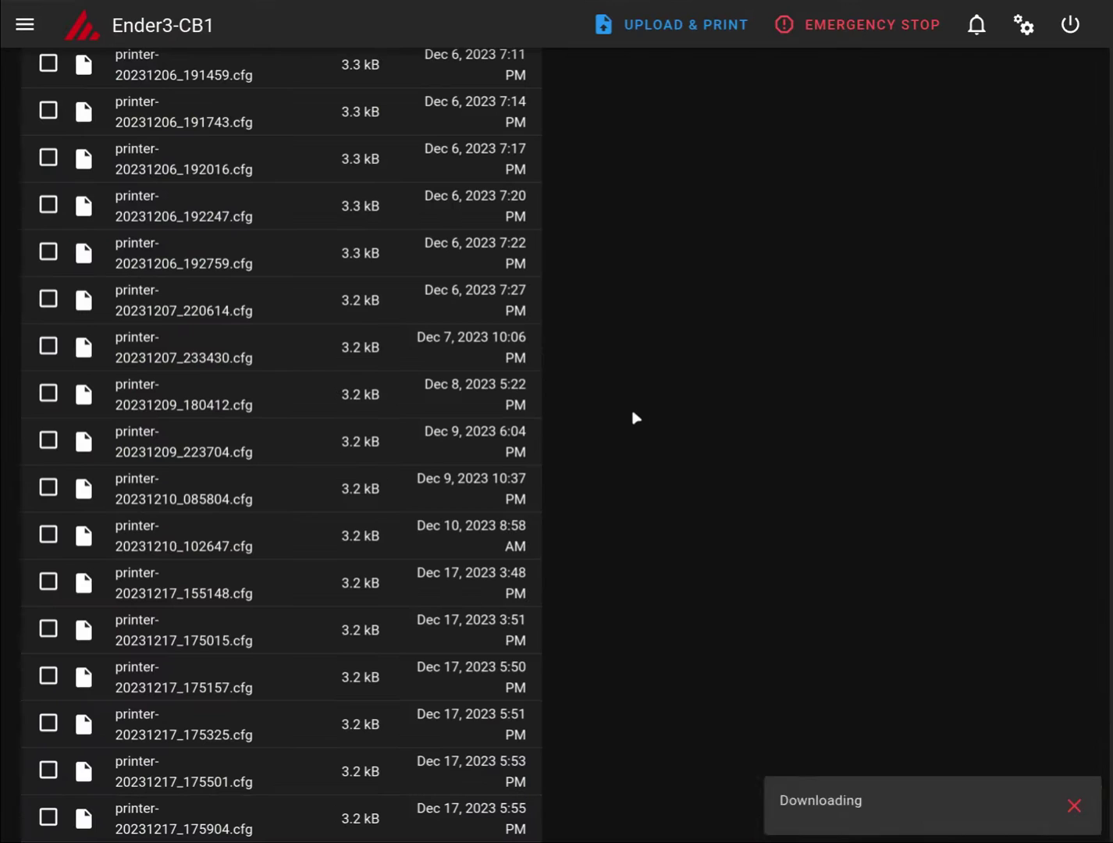
scroll(599, 431, up, 6)
scroll(382, 402, up, 15)
scroll(291, 494, down, 5)
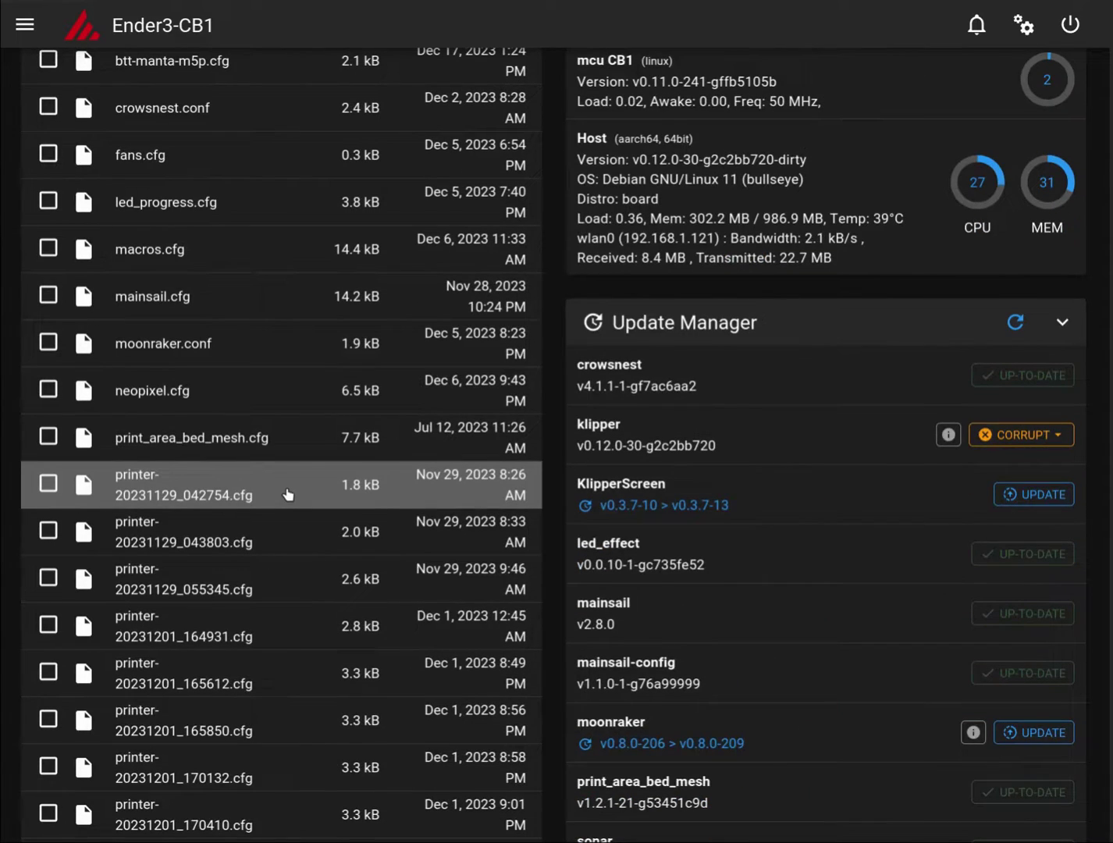
scroll(288, 494, down, 1)
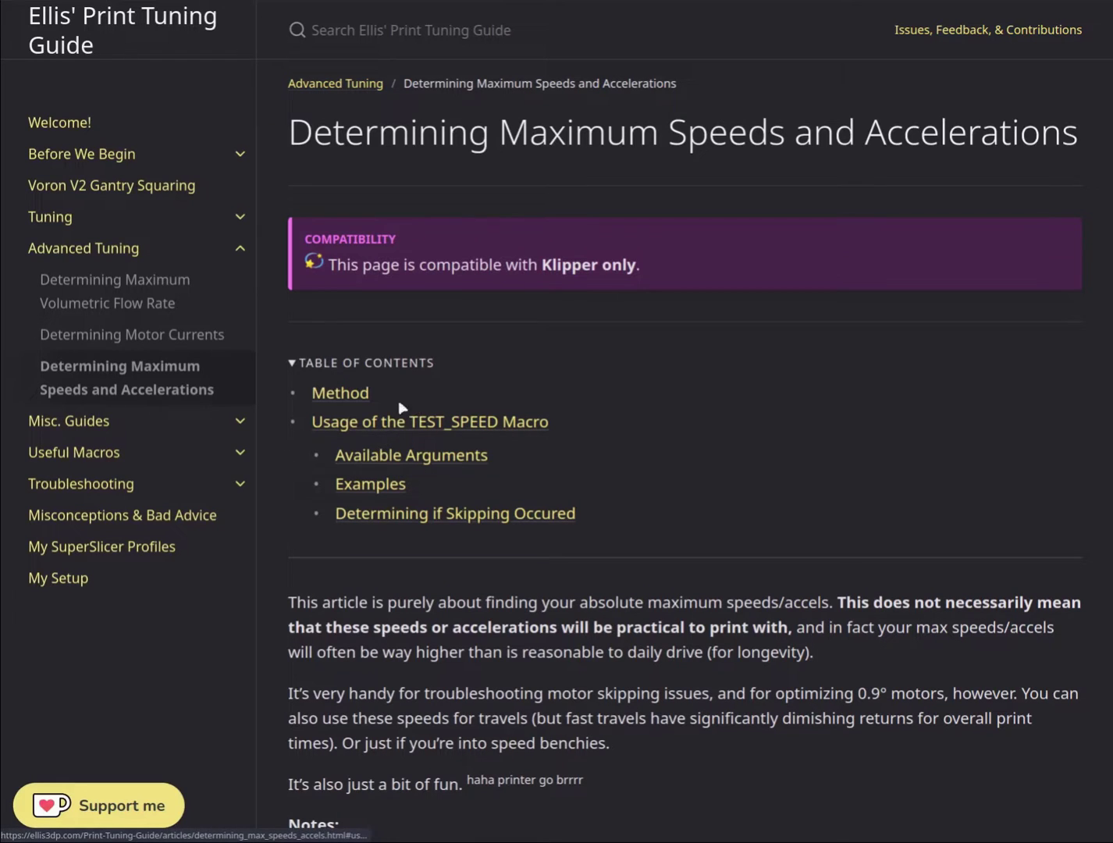
Jump to the guide's Method section for tuning accelerations.
click(349, 398)
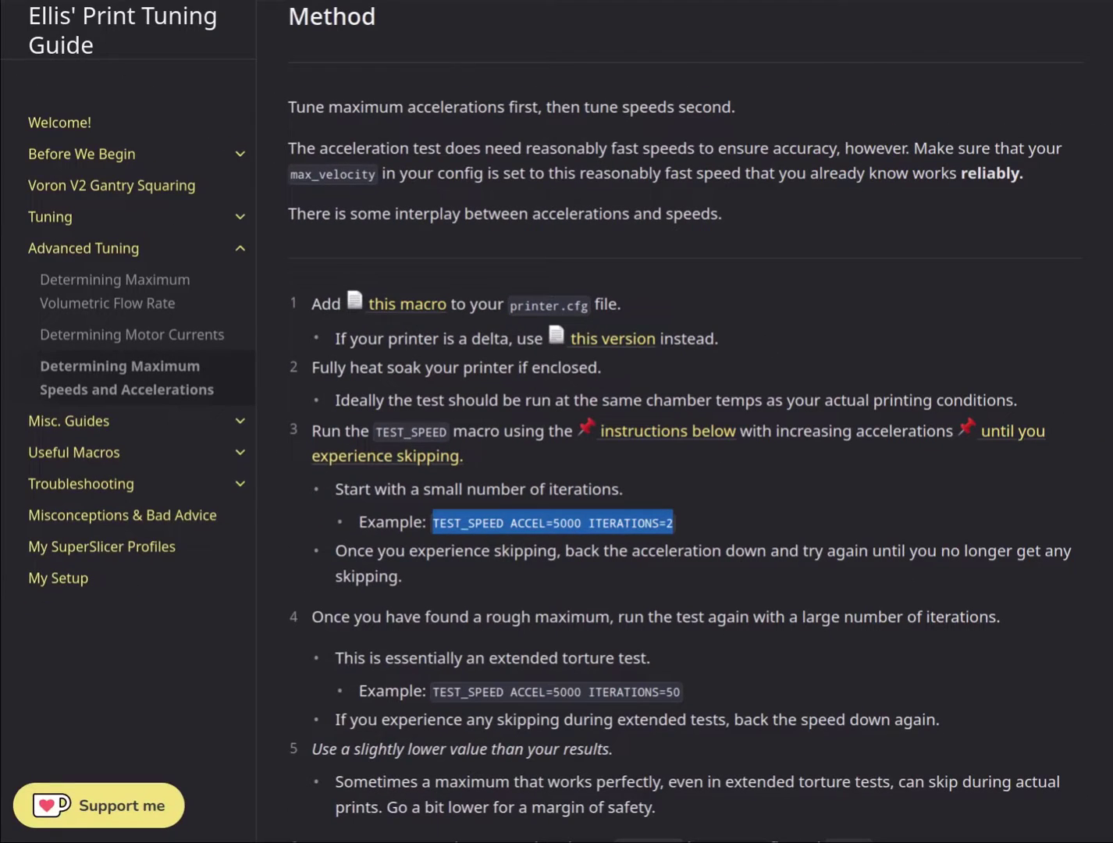
Open TEST_SPEED.cfg on GitHub, enlarge the page, and copy the raw file contents.
click(407, 304)
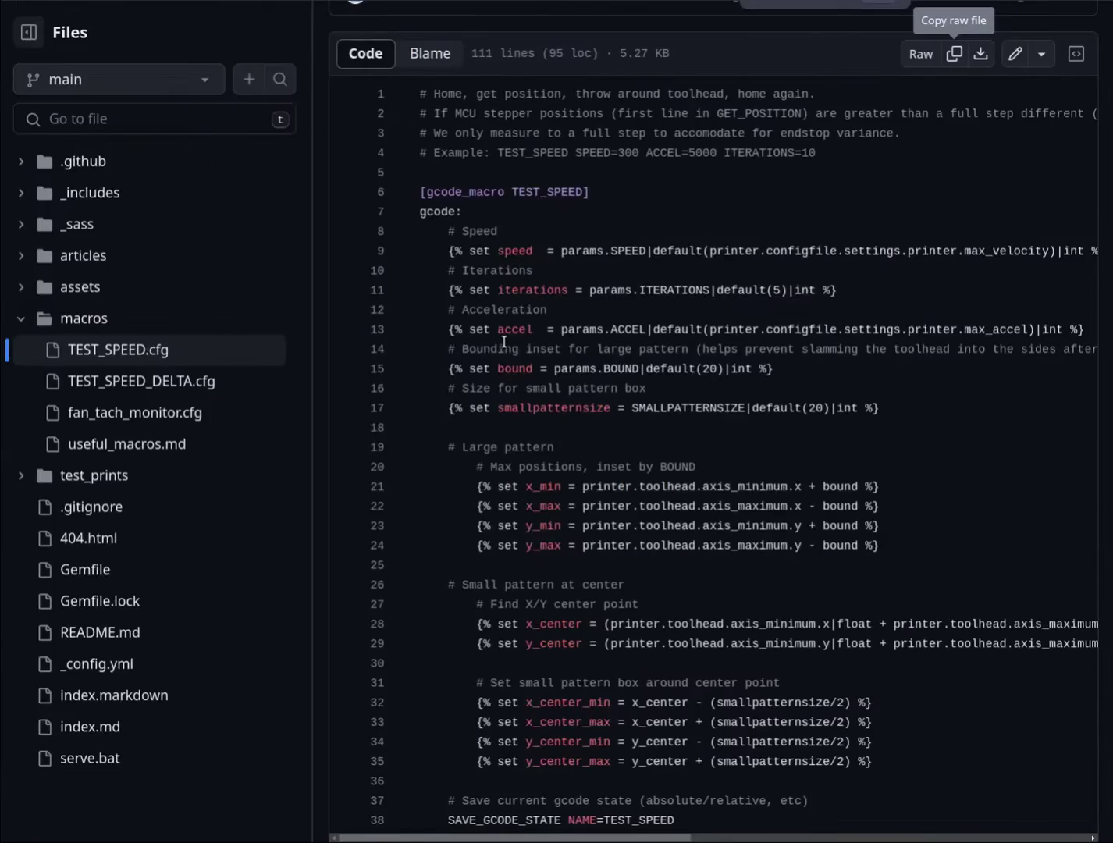
scroll(504, 339, down, 2)
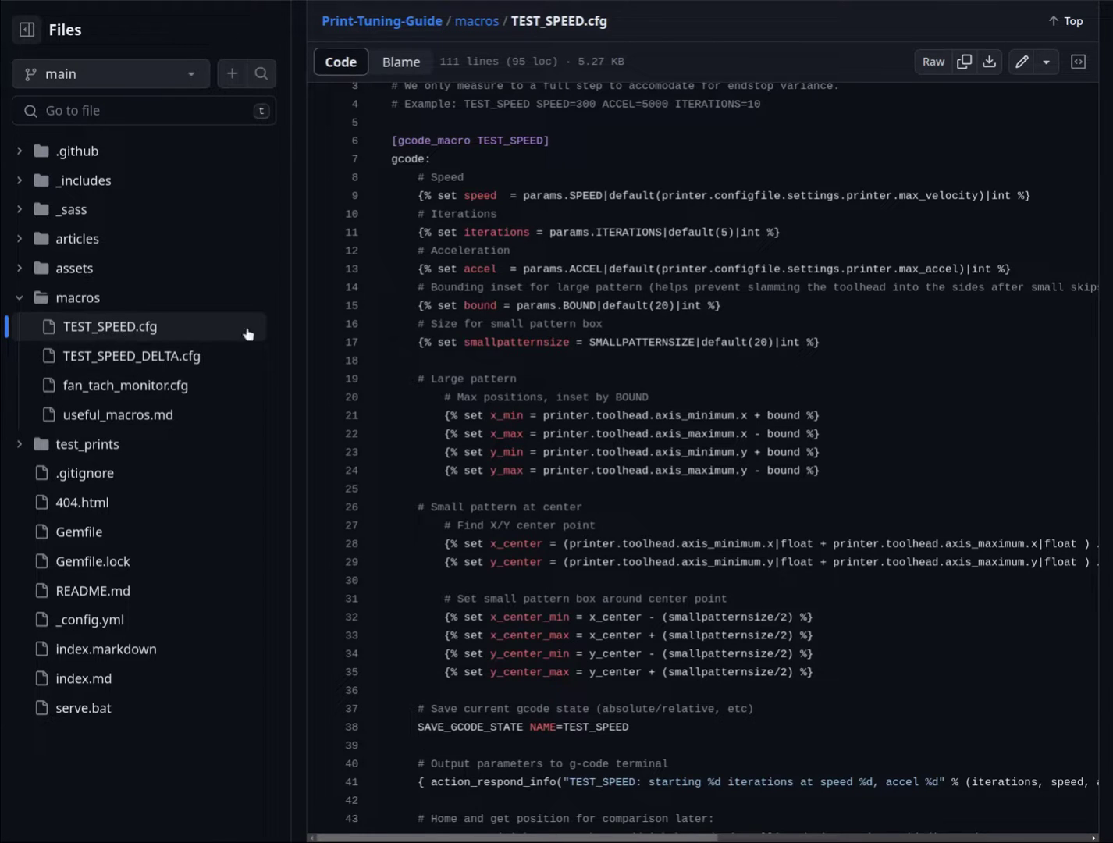
key(ctrl+plus)
scroll(698, 314, up, 3)
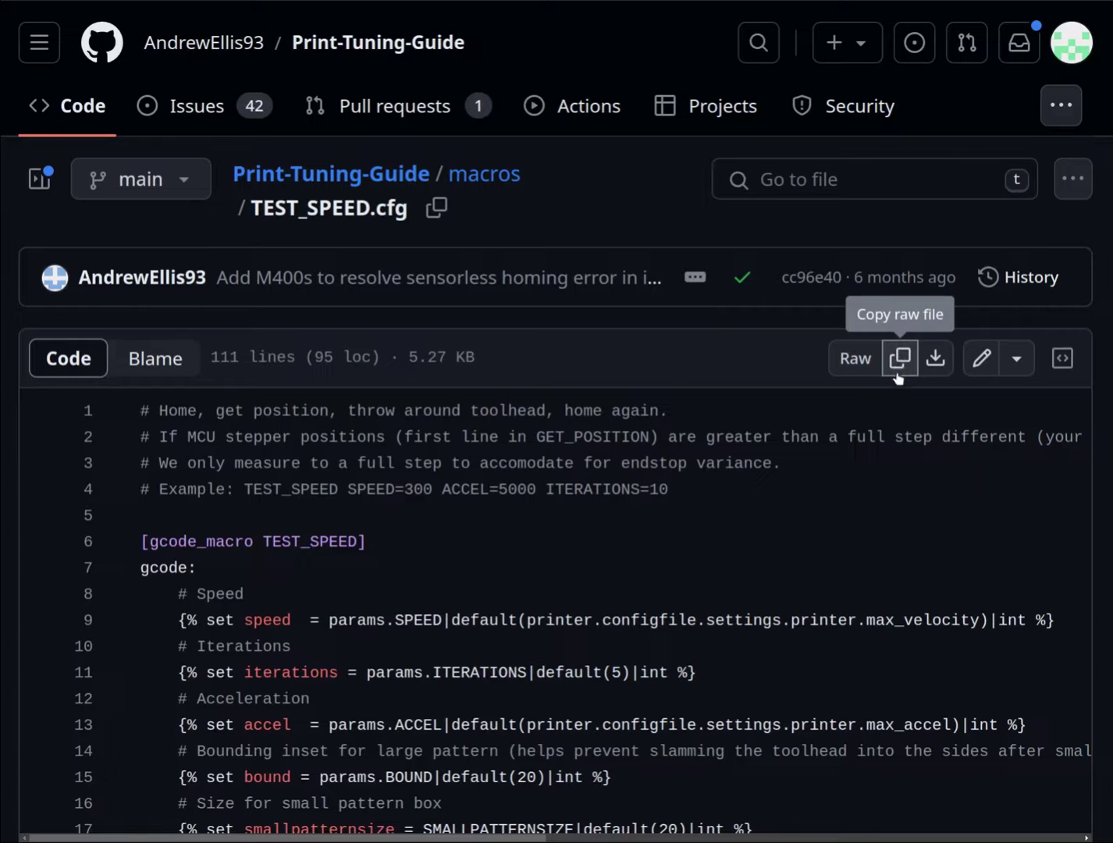
click(898, 377)
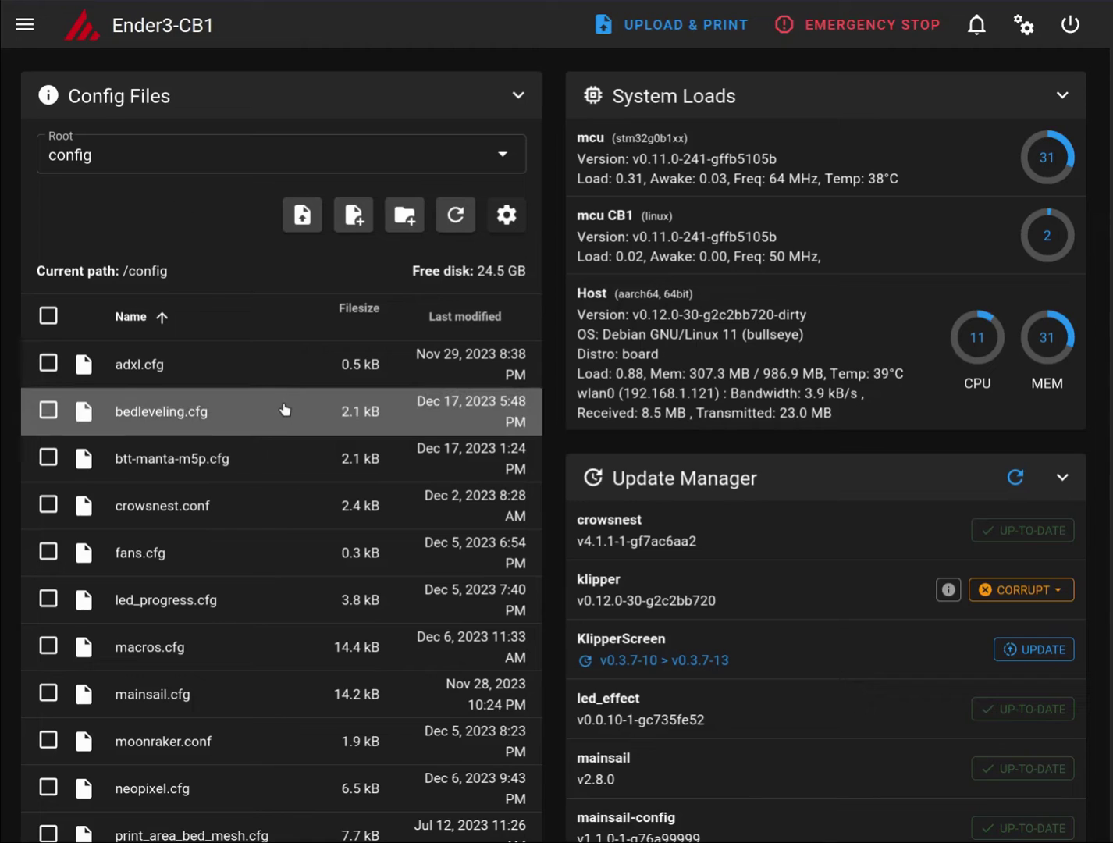
Open macros.cfg and select the [gcode_macro TEST_SPEED] header near line 246.
ctrl+scroll(286, 417, down, 2)
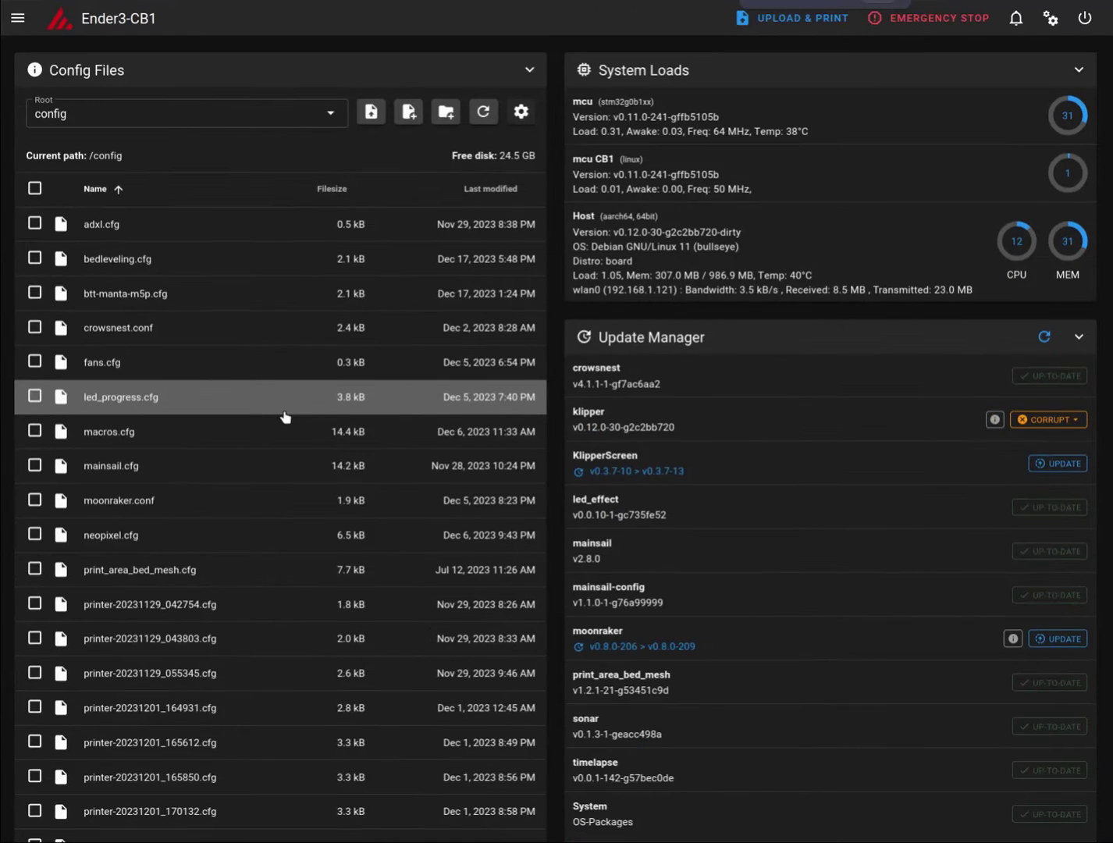
scroll(289, 407, down, 1)
scroll(289, 408, up, 1)
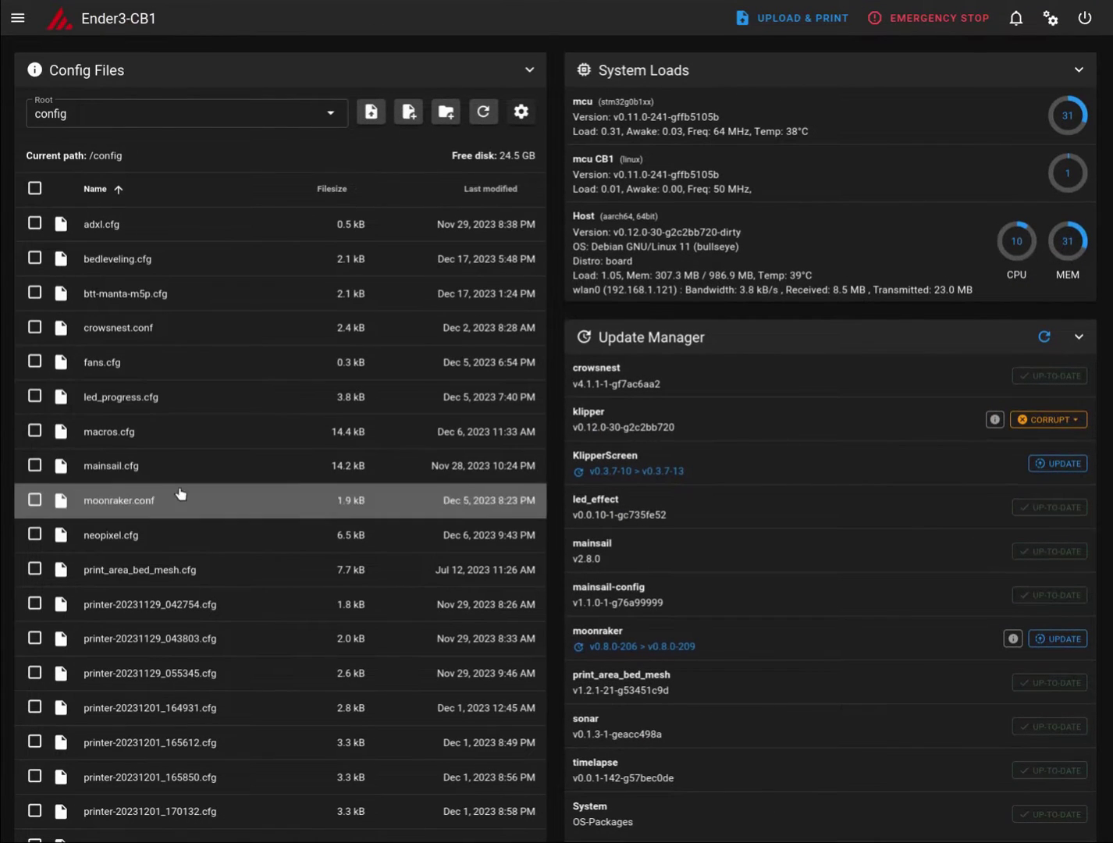
click(107, 434)
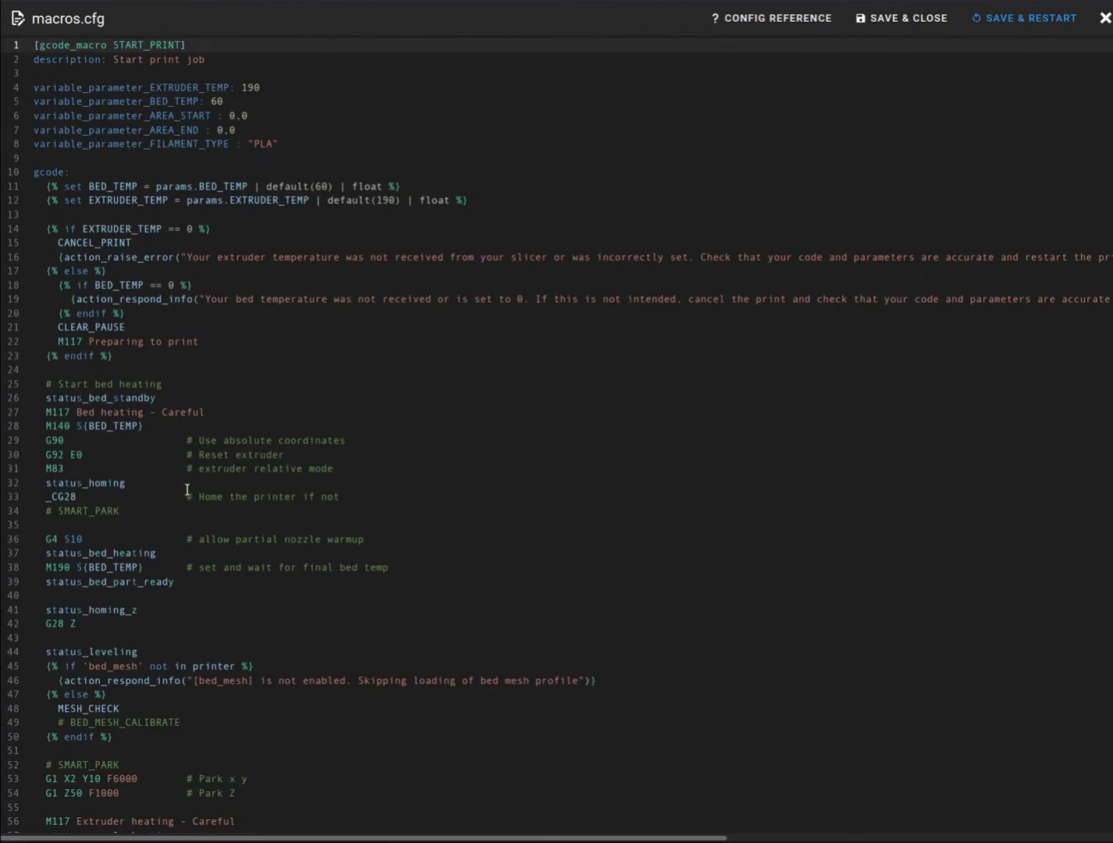
scroll(186, 494, down, 20)
scroll(192, 495, up, 3)
scroll(190, 495, up, 20)
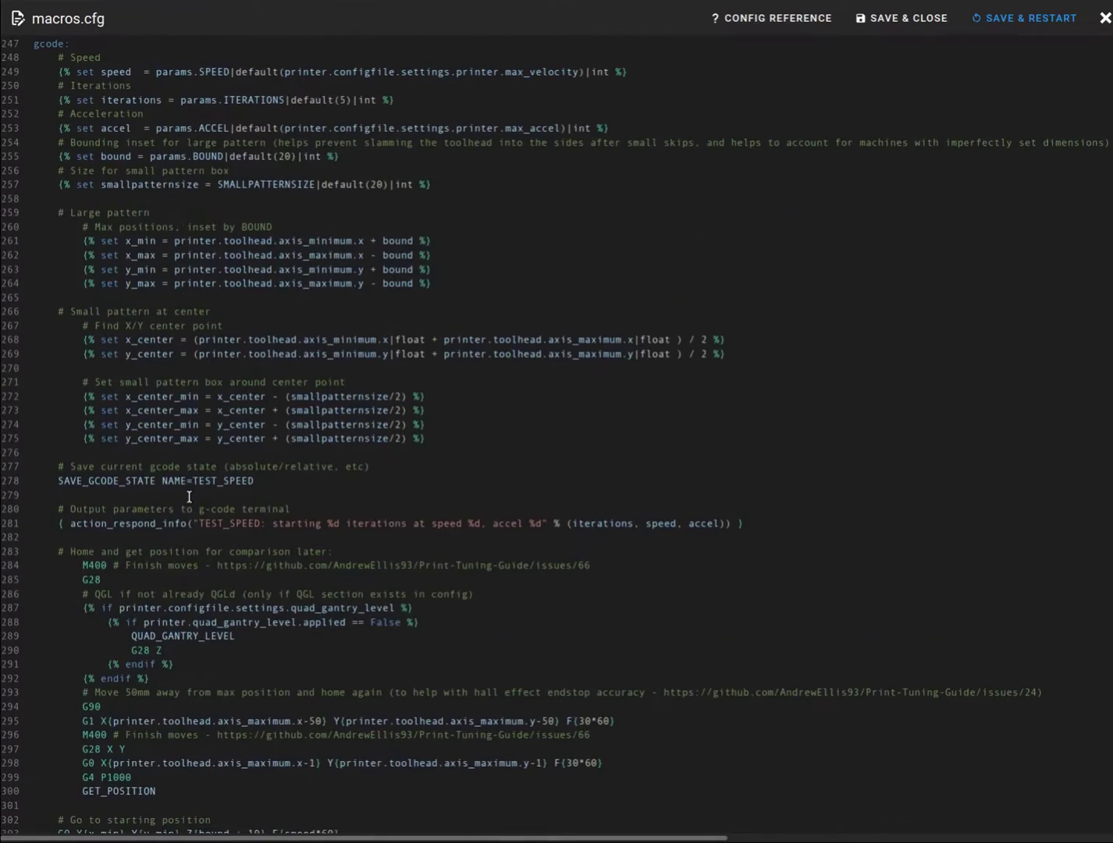
scroll(189, 497, up, 2)
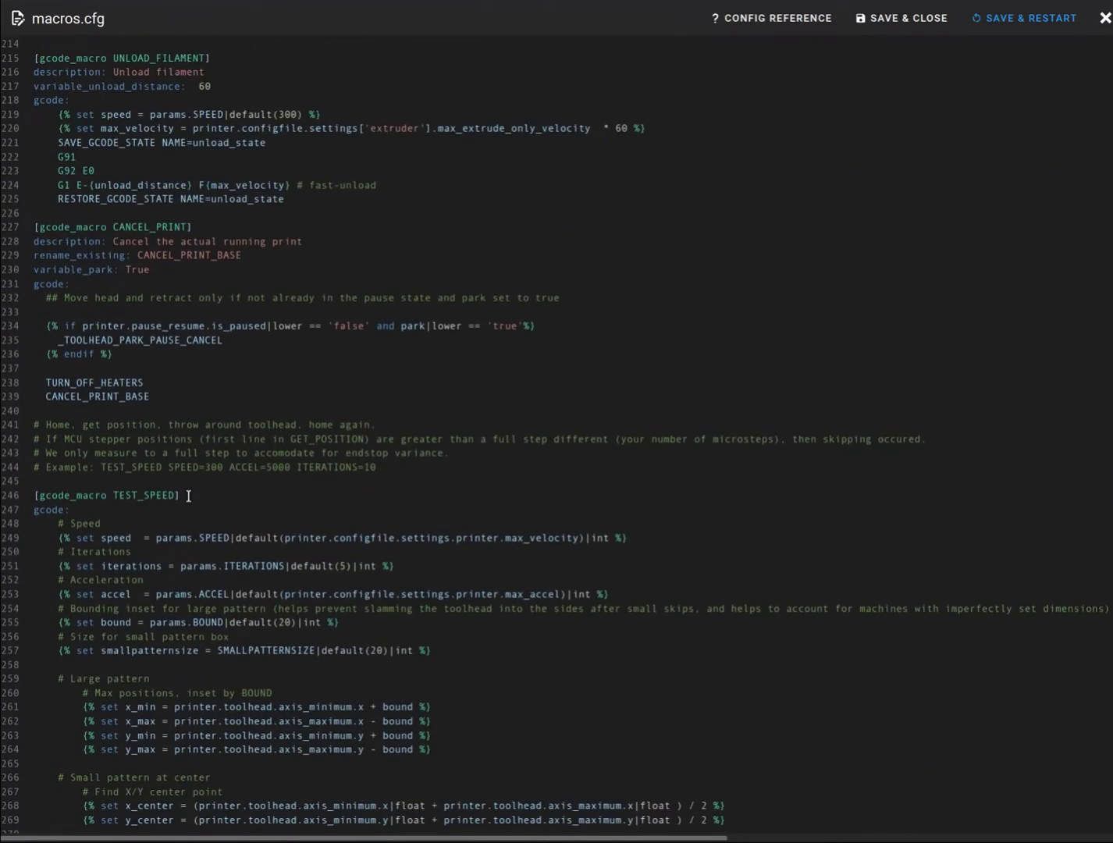
scroll(188, 495, down, 3)
drag(34, 195, 225, 276)
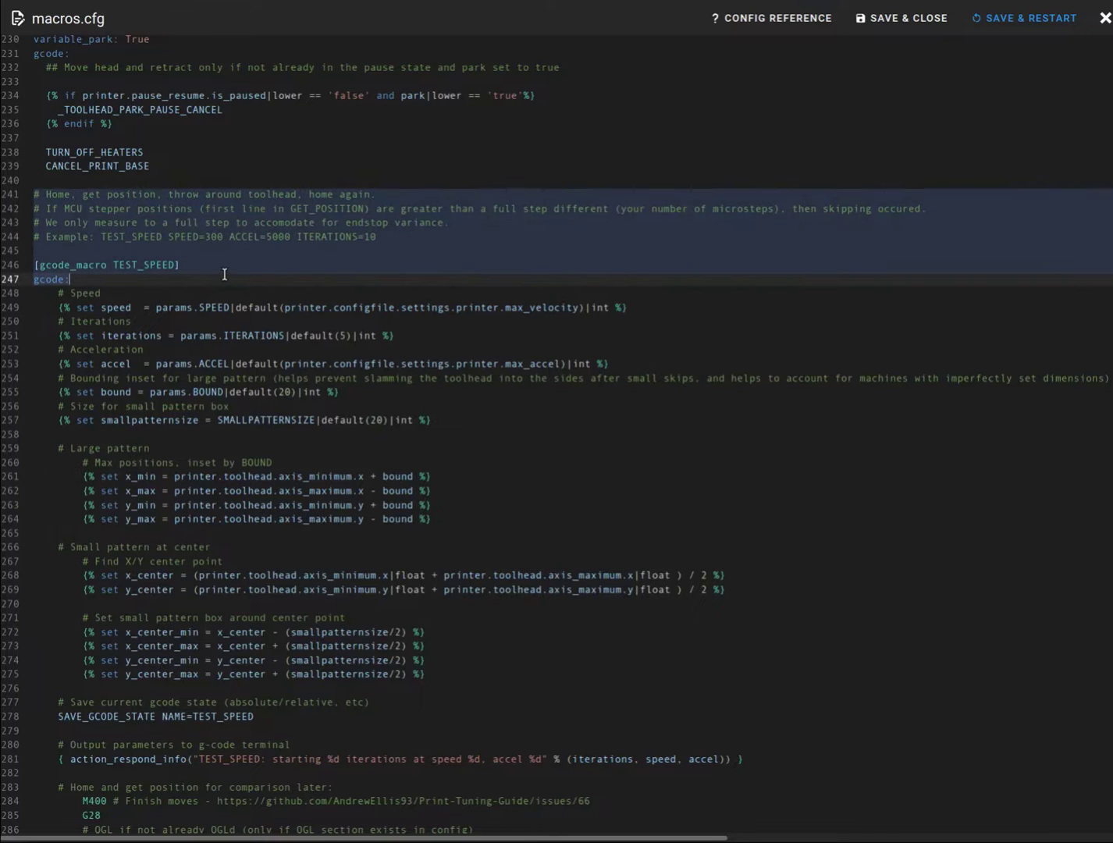
Close macros.cfg and check printer.cfg's [include macros.cfg] line.
click(1106, 17)
scroll(154, 515, down, 6)
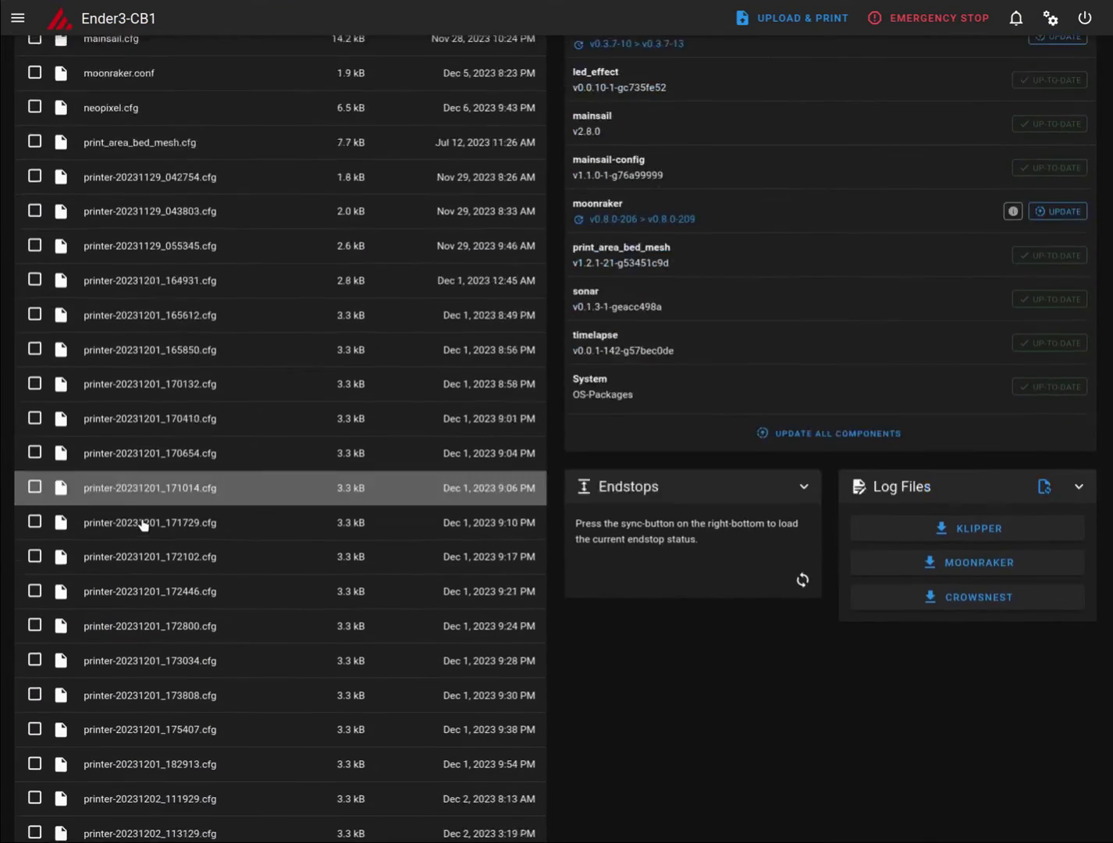
scroll(142, 524, down, 15)
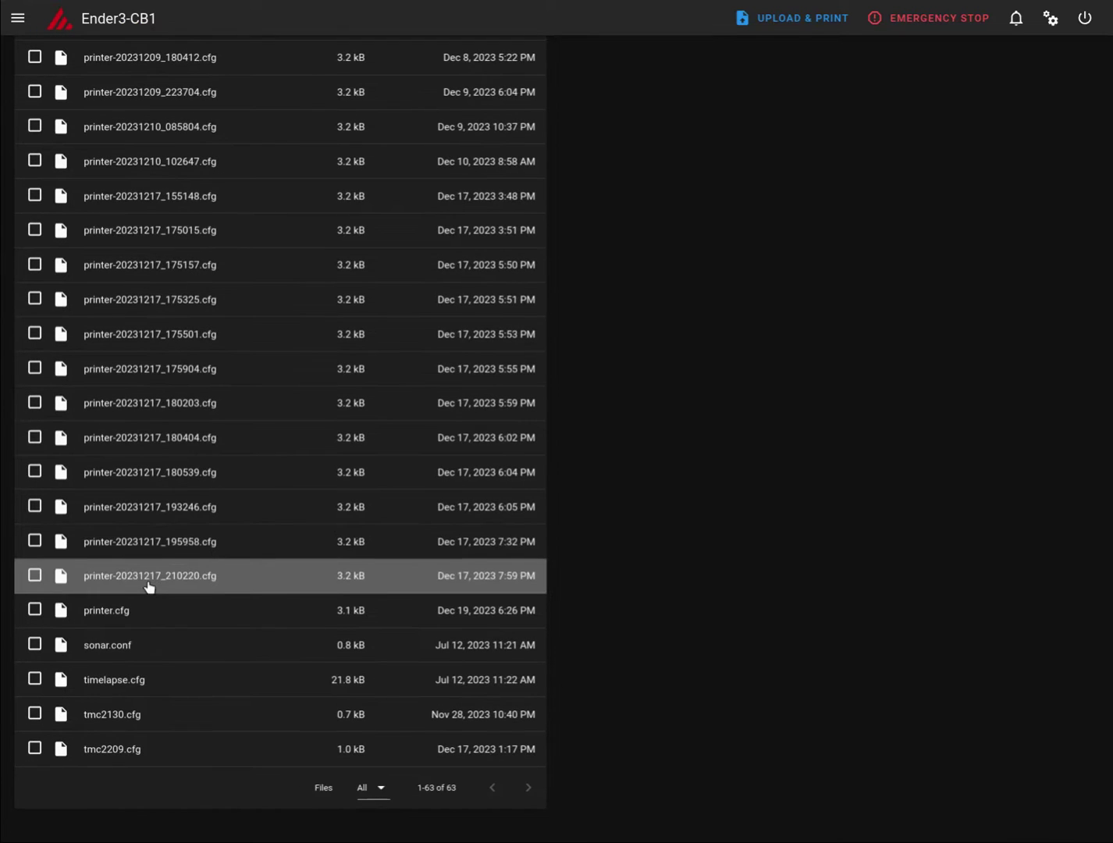
click(99, 614)
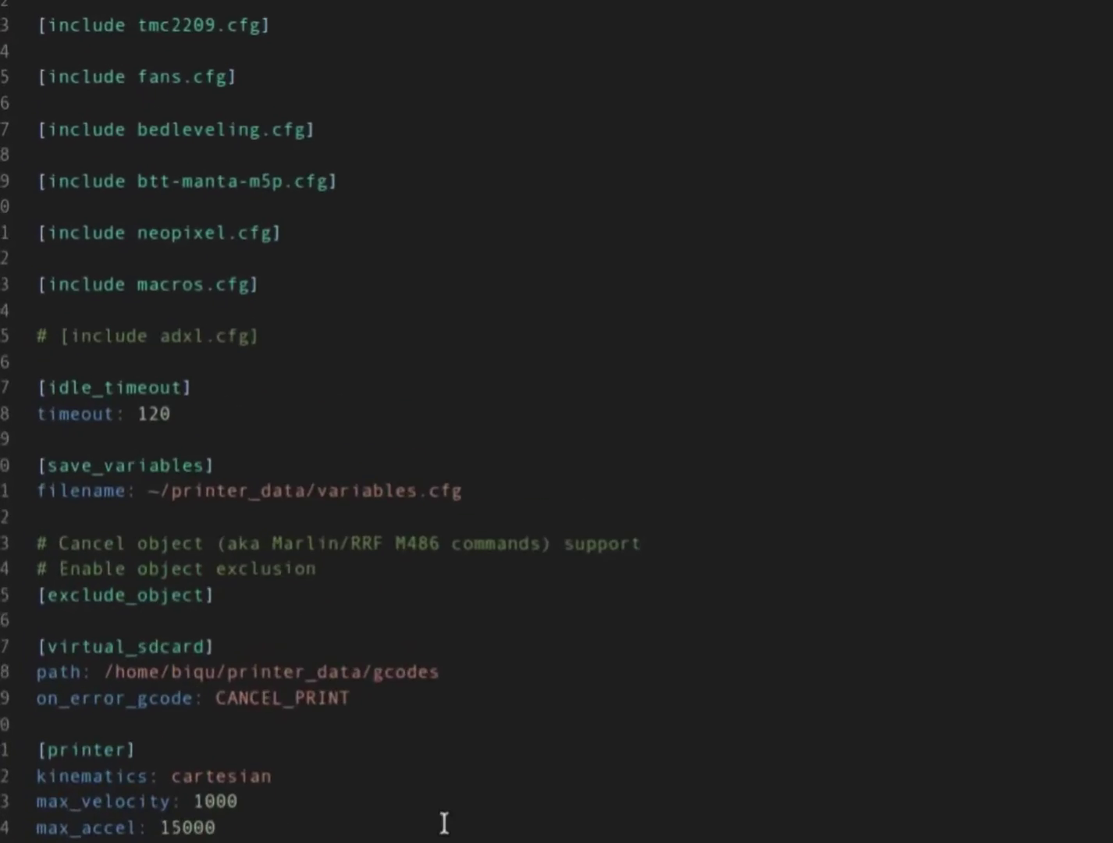
drag(437, 398, 29, 383)
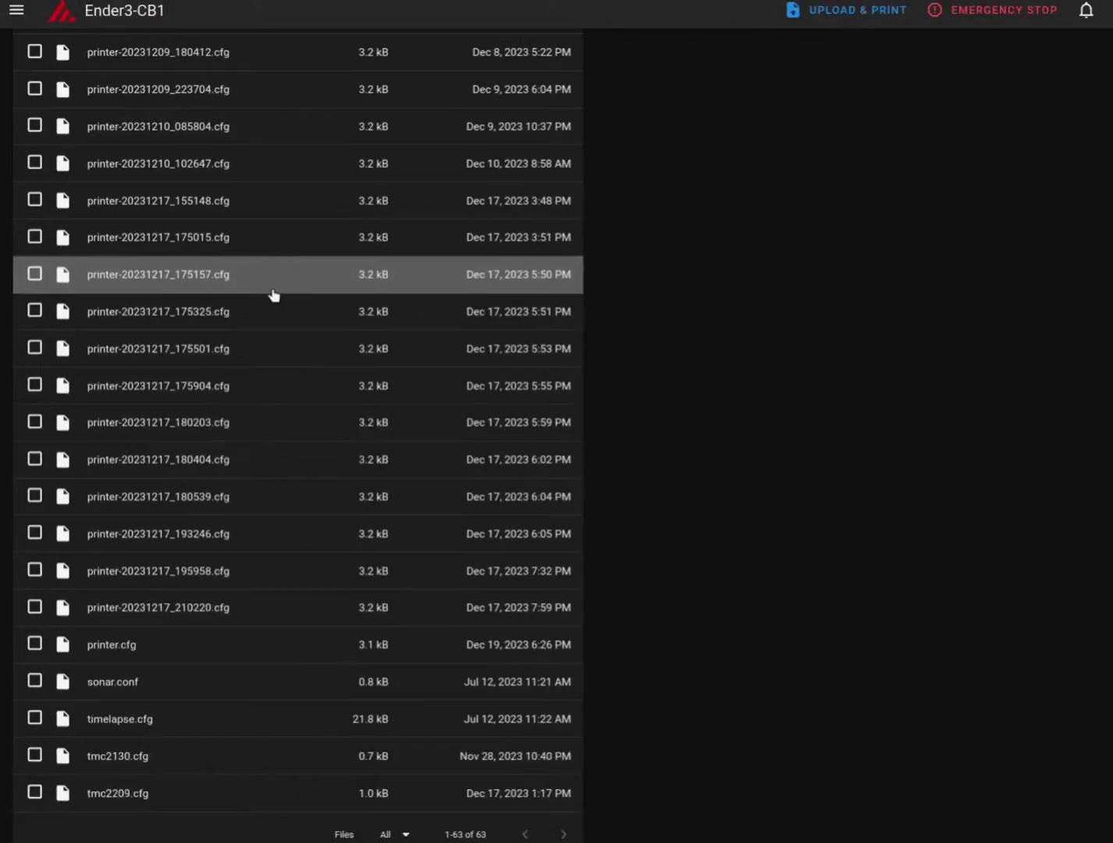
scroll(281, 384, up, 1)
scroll(281, 384, up, 15)
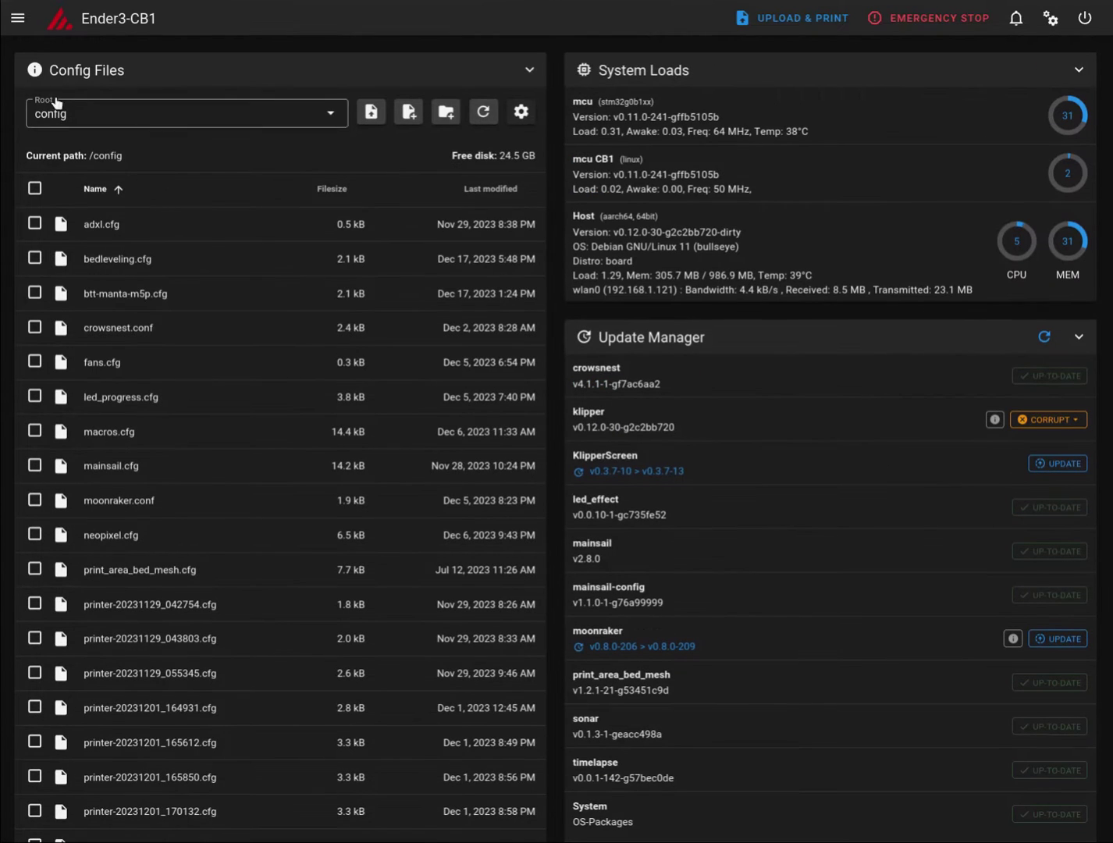
click(19, 18)
Review the Method steps and select the example line TEST_SPEED ACCEL=5000 ITERATIONS=2.
click(55, 123)
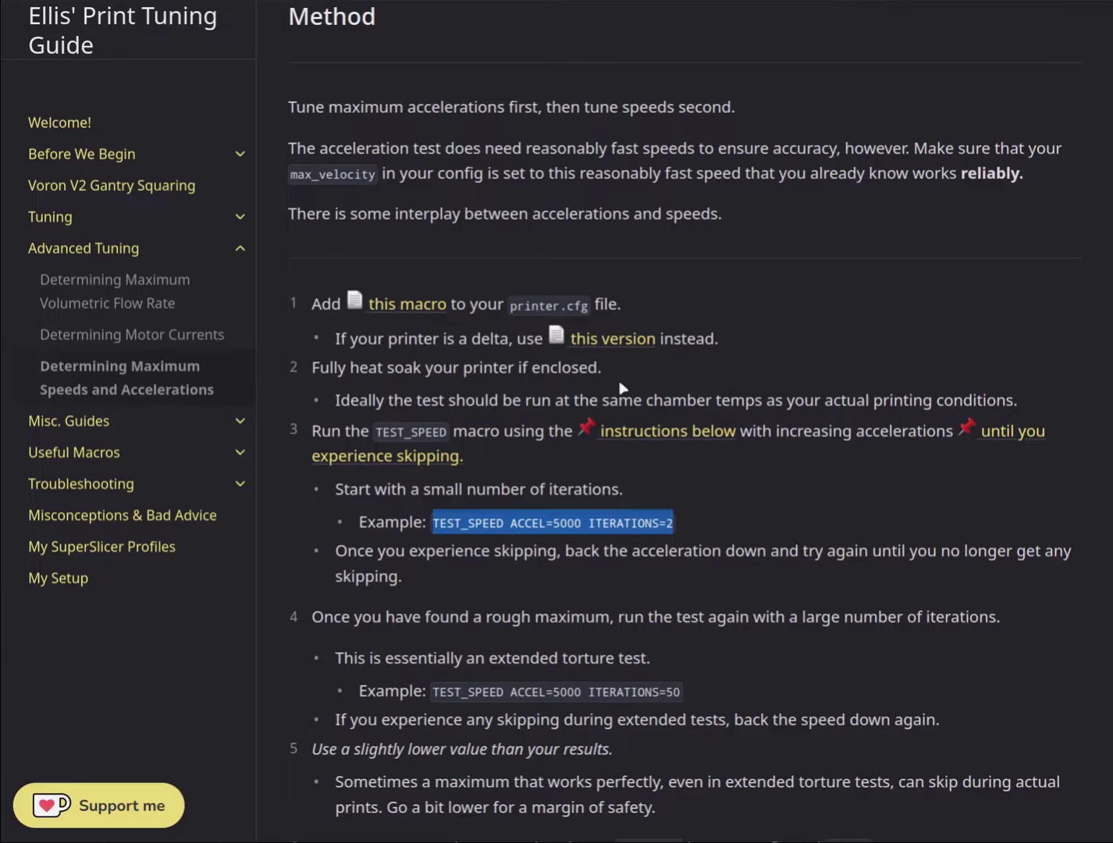
scroll(594, 365, up, 1)
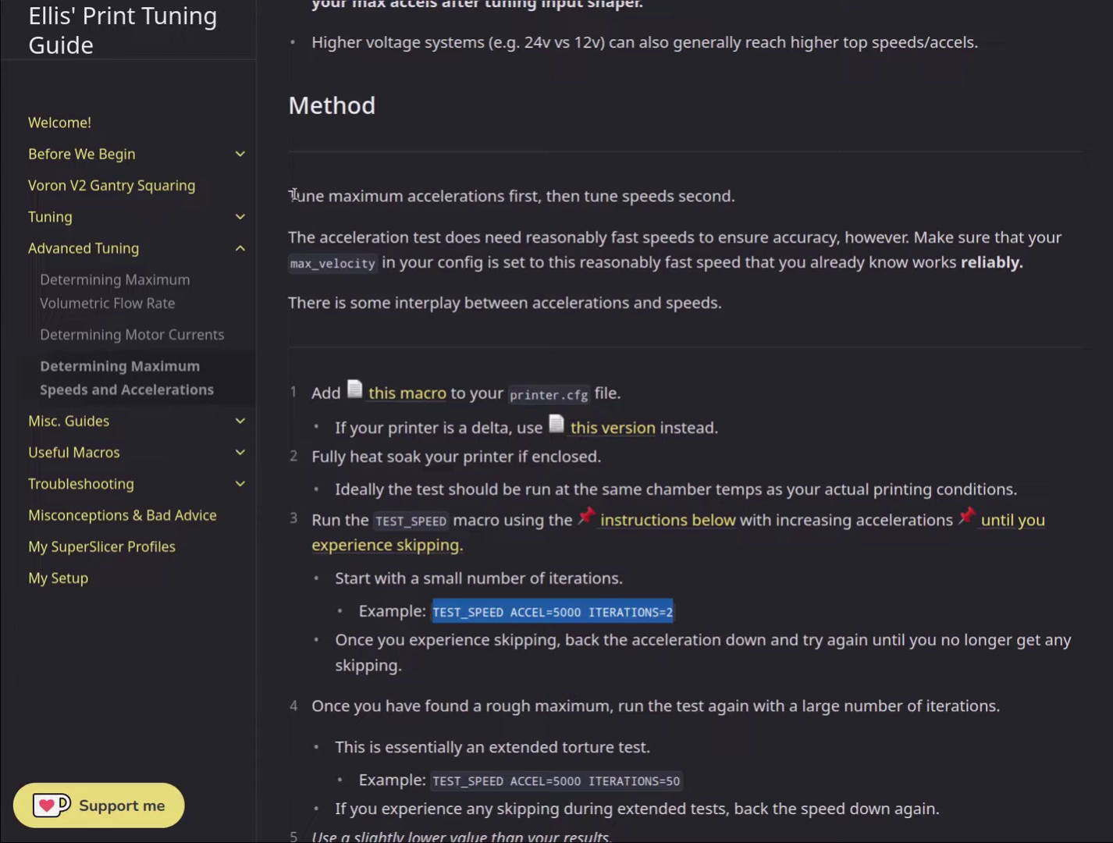
drag(292, 194, 566, 194)
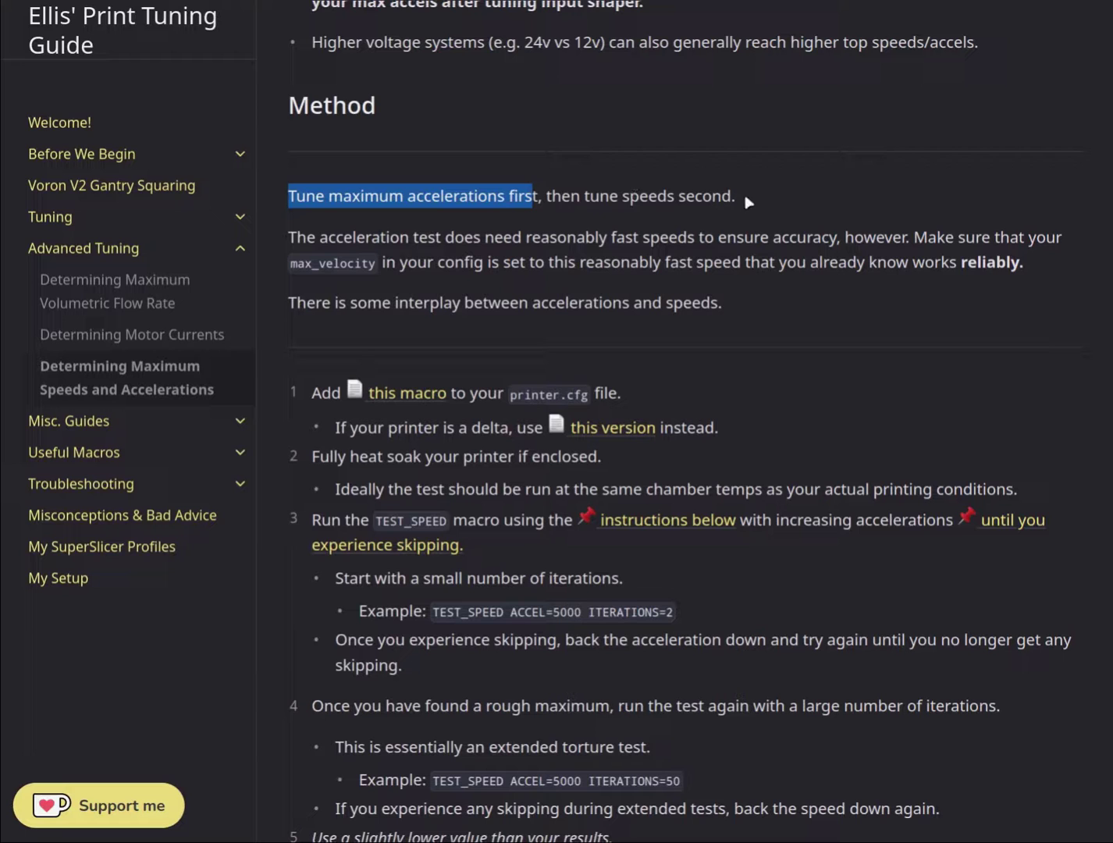
scroll(594, 451, down, 2)
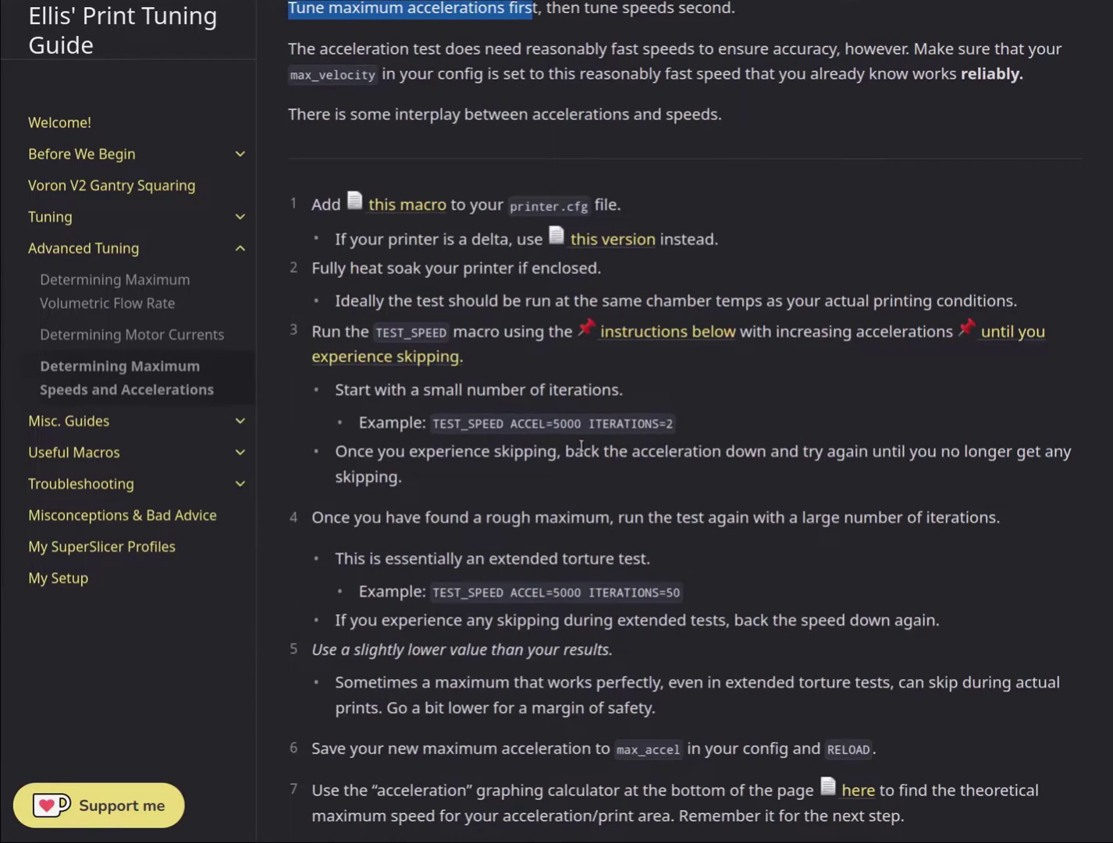
drag(435, 424, 674, 430)
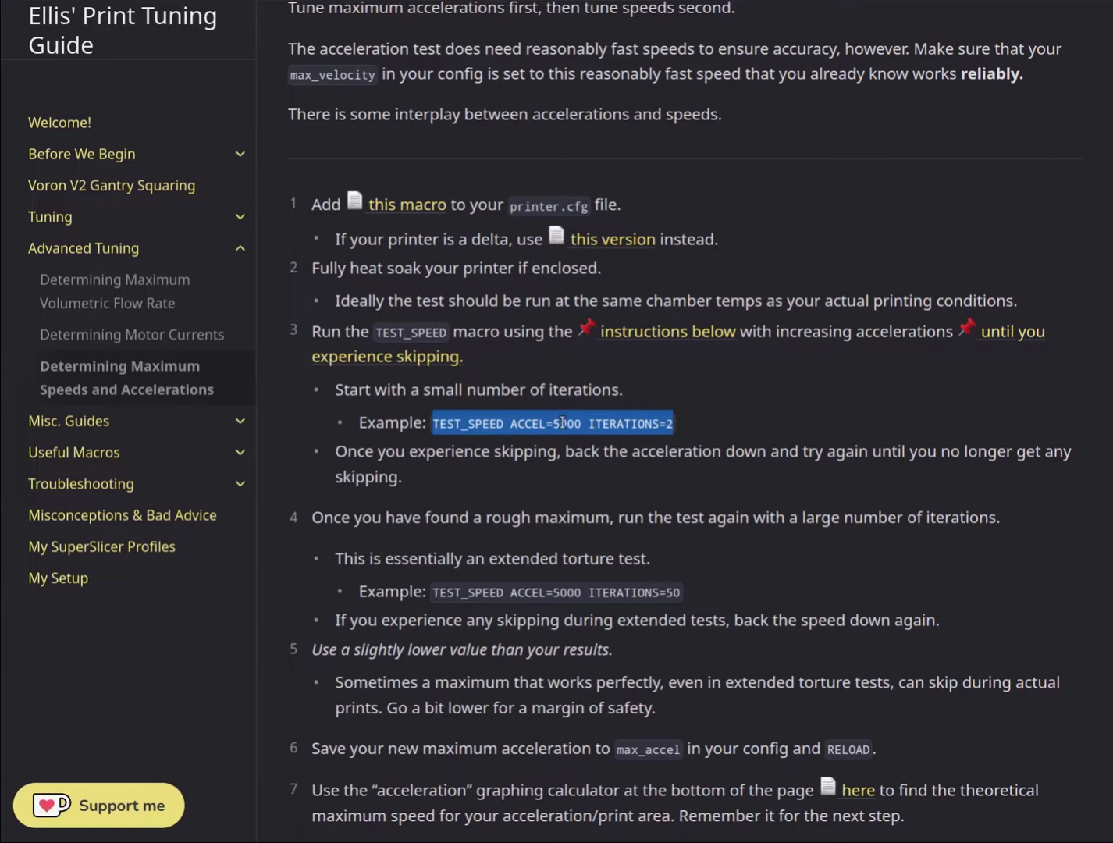
scroll(562, 422, down, 2)
drag(435, 460, 680, 460)
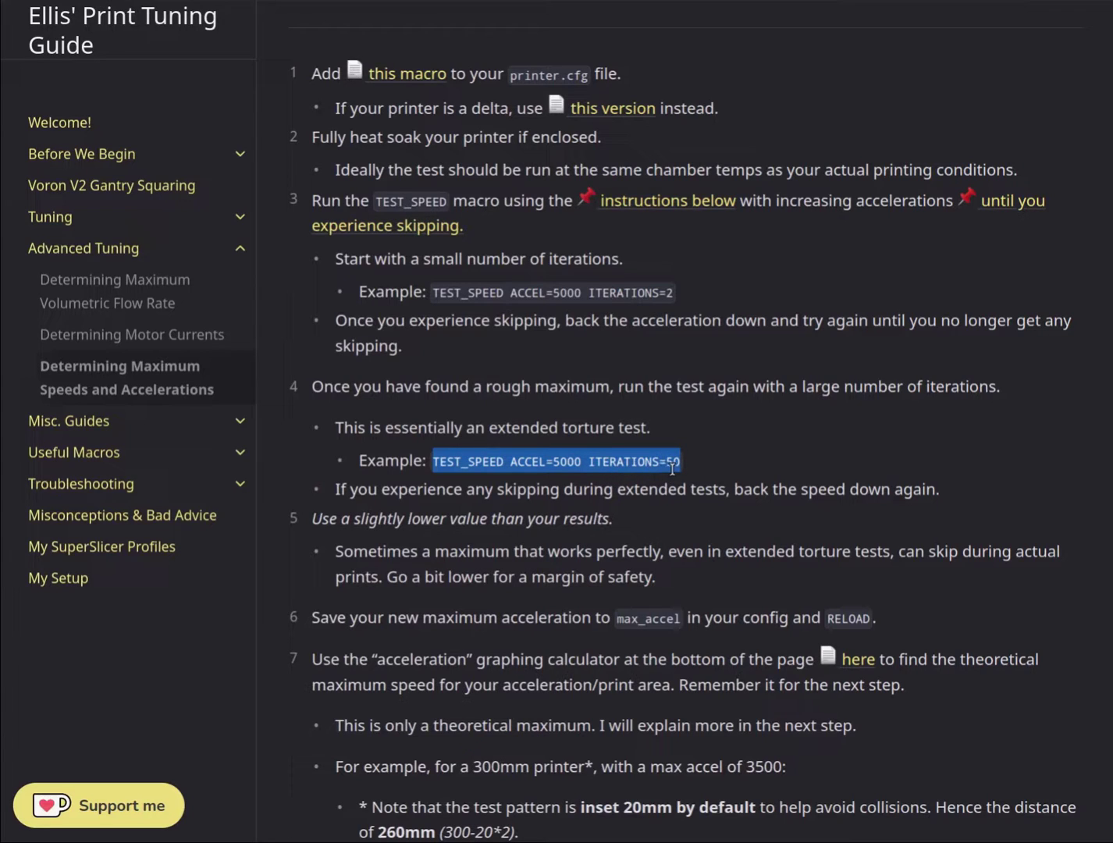
click(578, 292)
drag(553, 294, 586, 293)
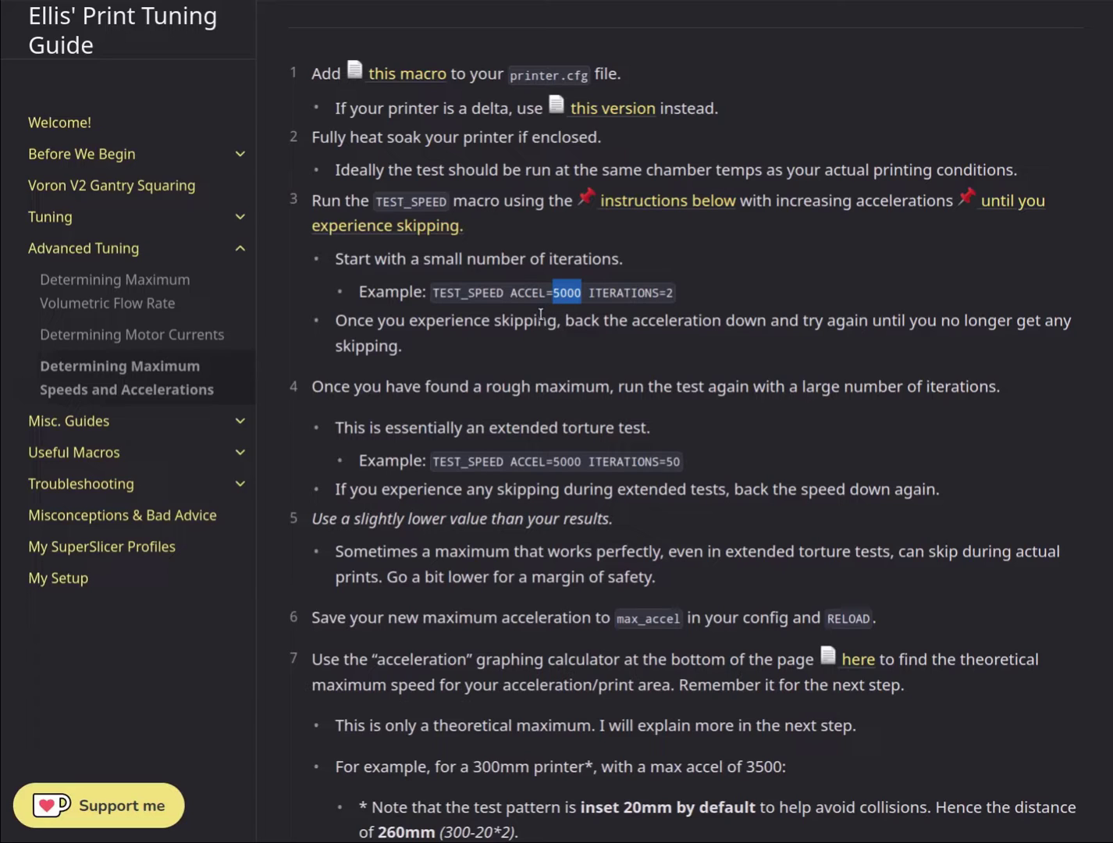
drag(434, 294, 673, 291)
key(ctrl+c)
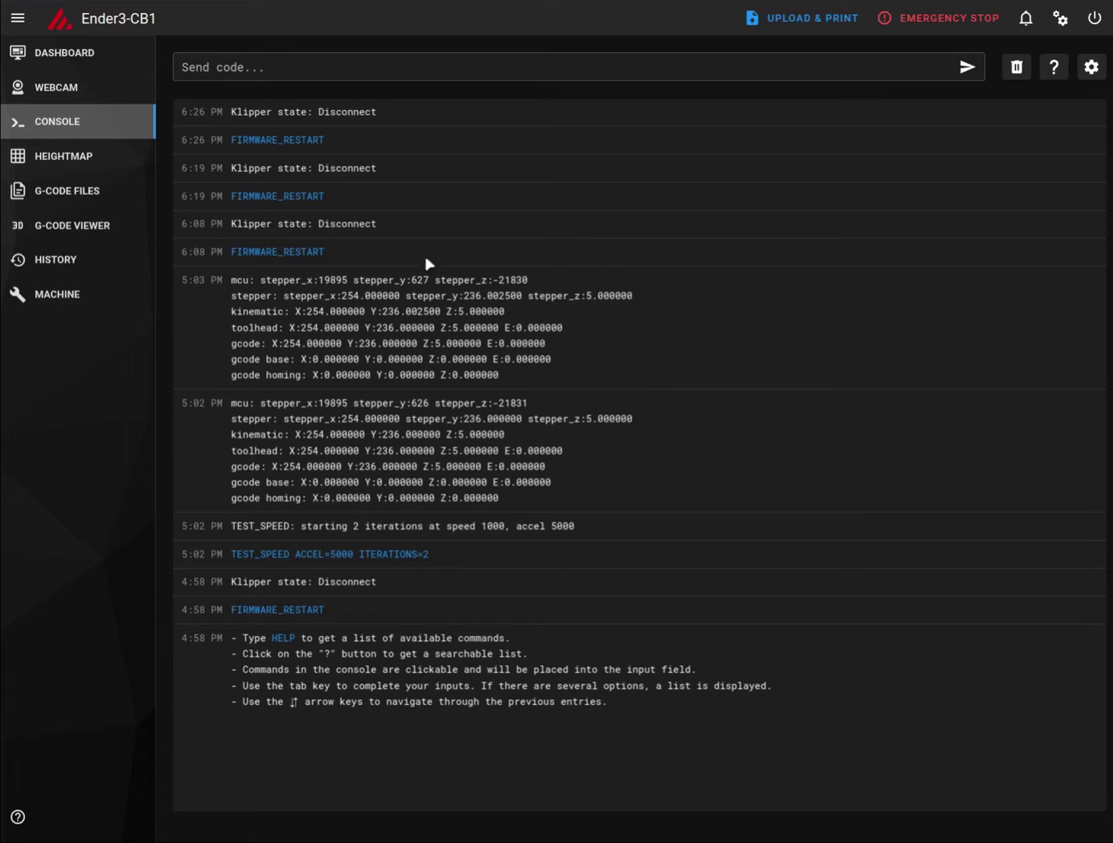
Paste TEST_SPEED ACCEL=5000 ITERATIONS=2 into the console's Send code field and run it.
click(270, 74)
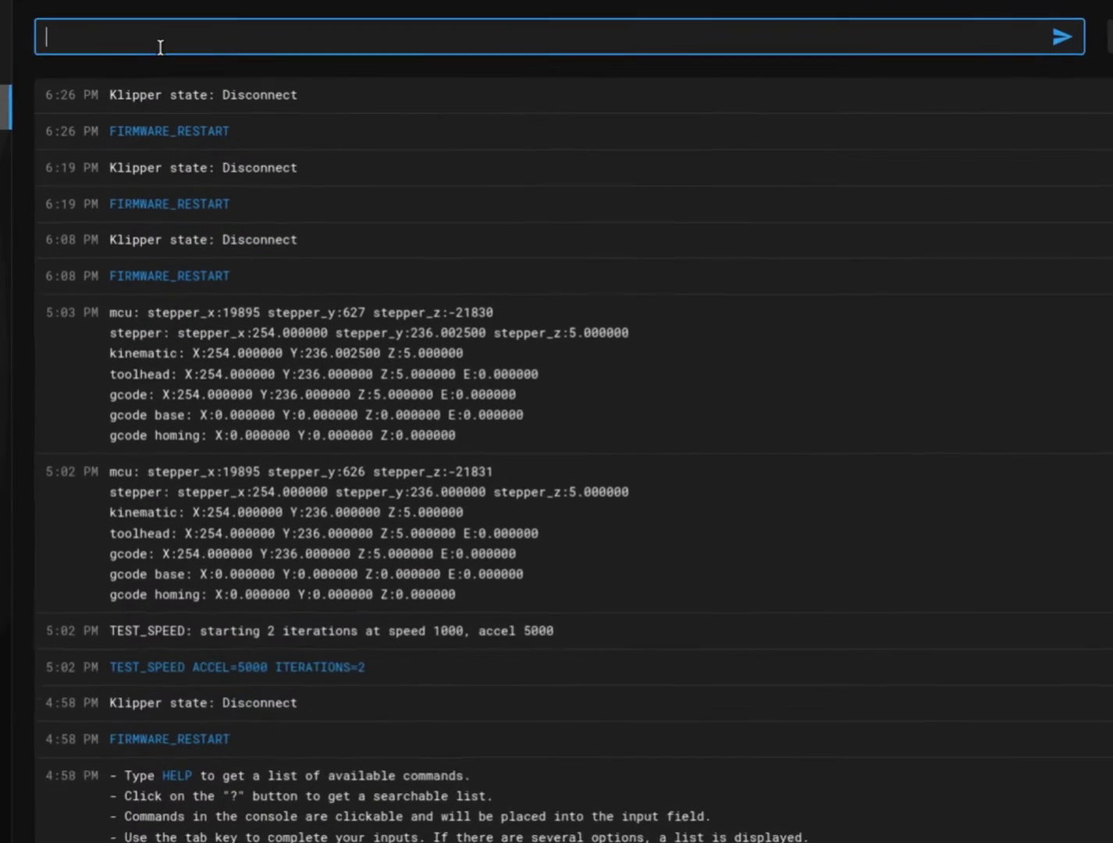
key(ctrl+v)
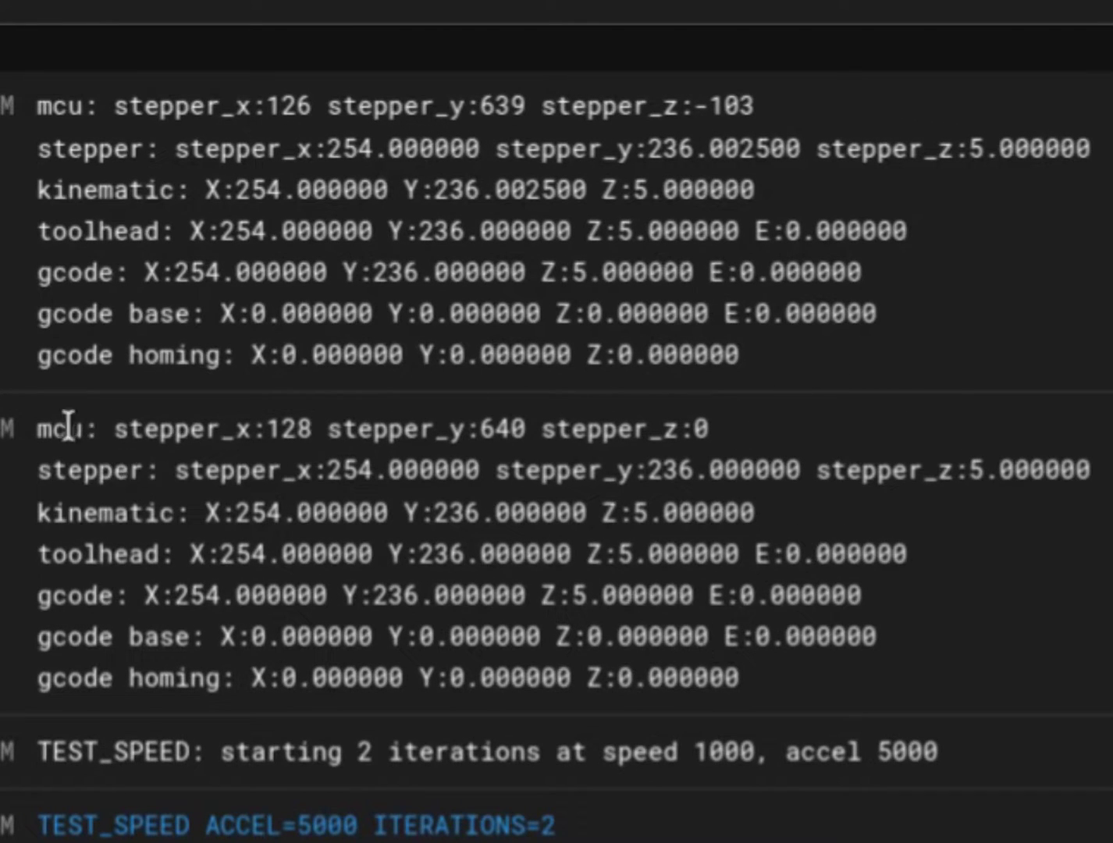
Mark stepper_x 128→126 and stepper_y 640→639 across the earlier and later position reports.
drag(38, 428, 785, 678)
drag(752, 385, 32, 102)
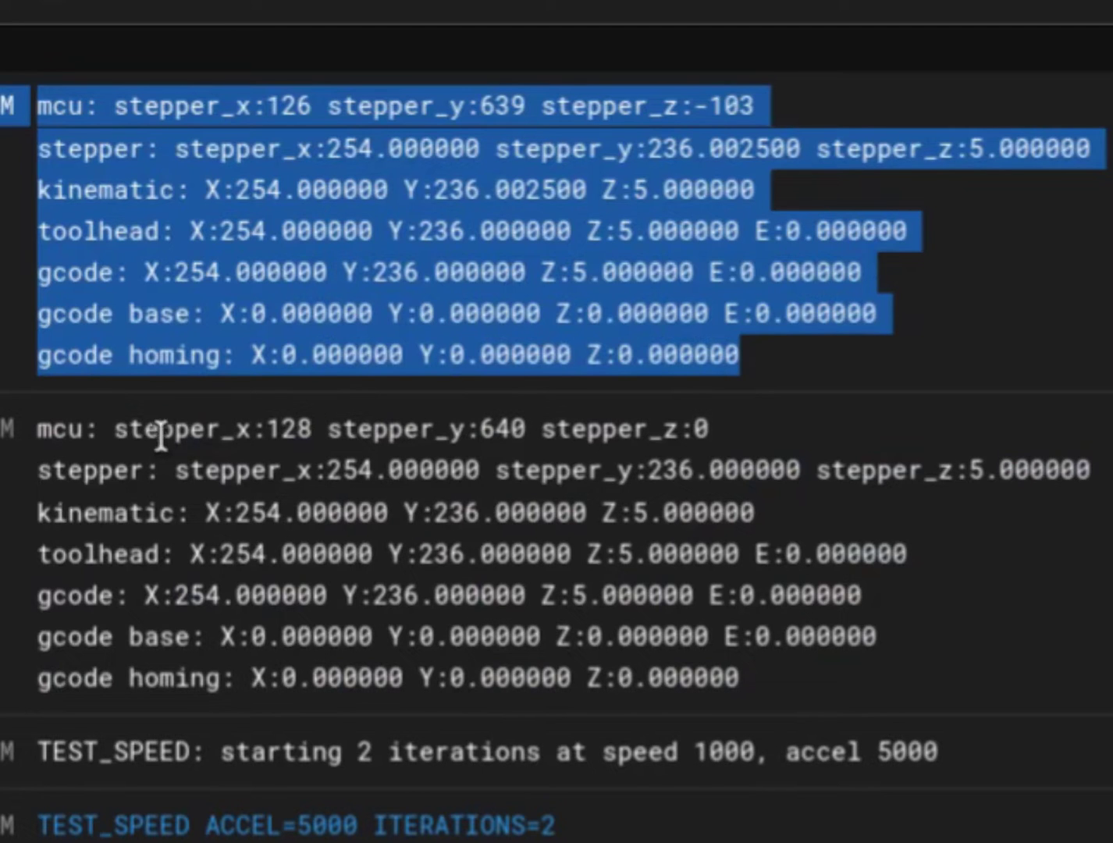
drag(115, 430, 313, 430)
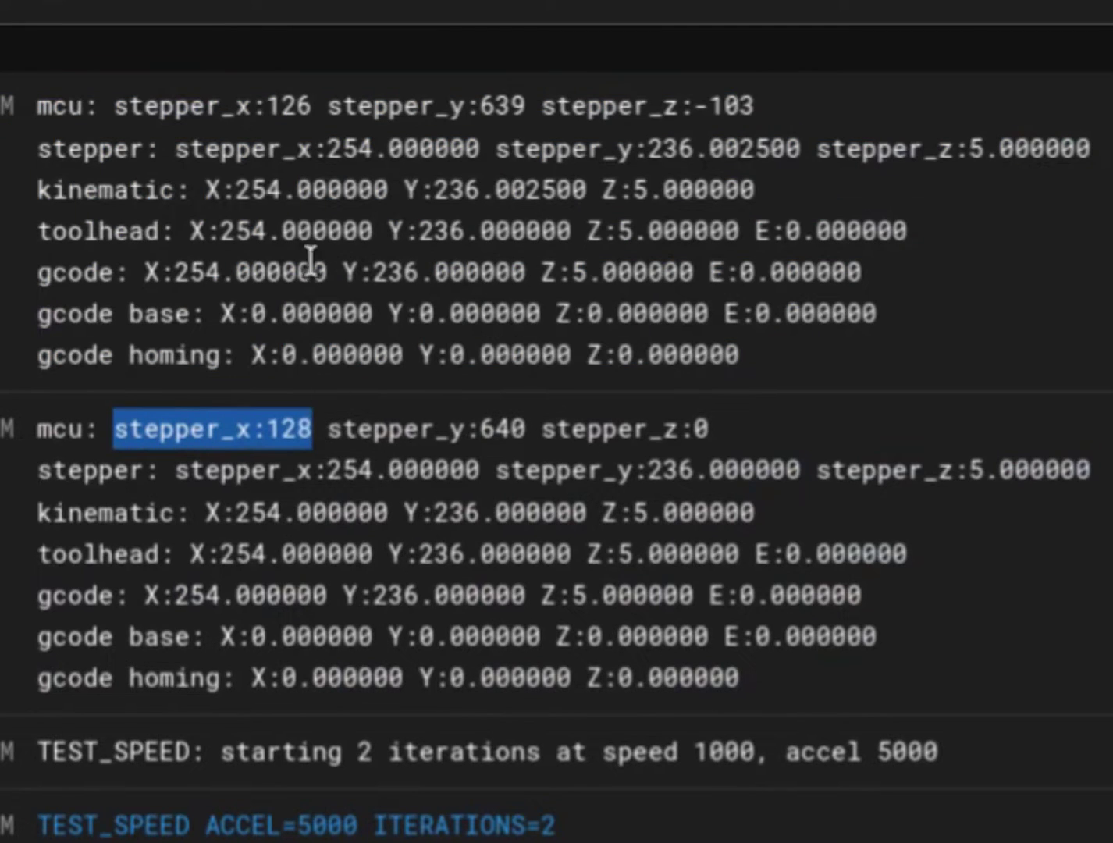
drag(315, 109, 40, 108)
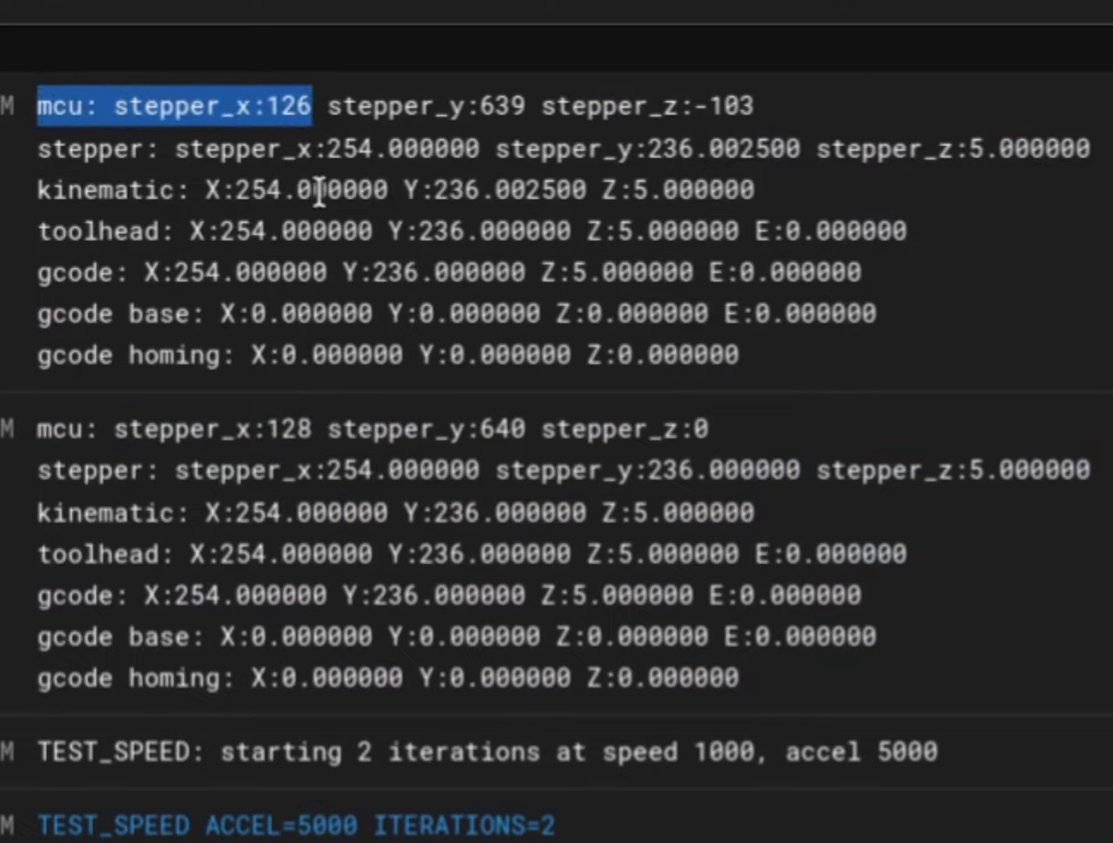
drag(315, 430, 540, 427)
drag(326, 109, 531, 106)
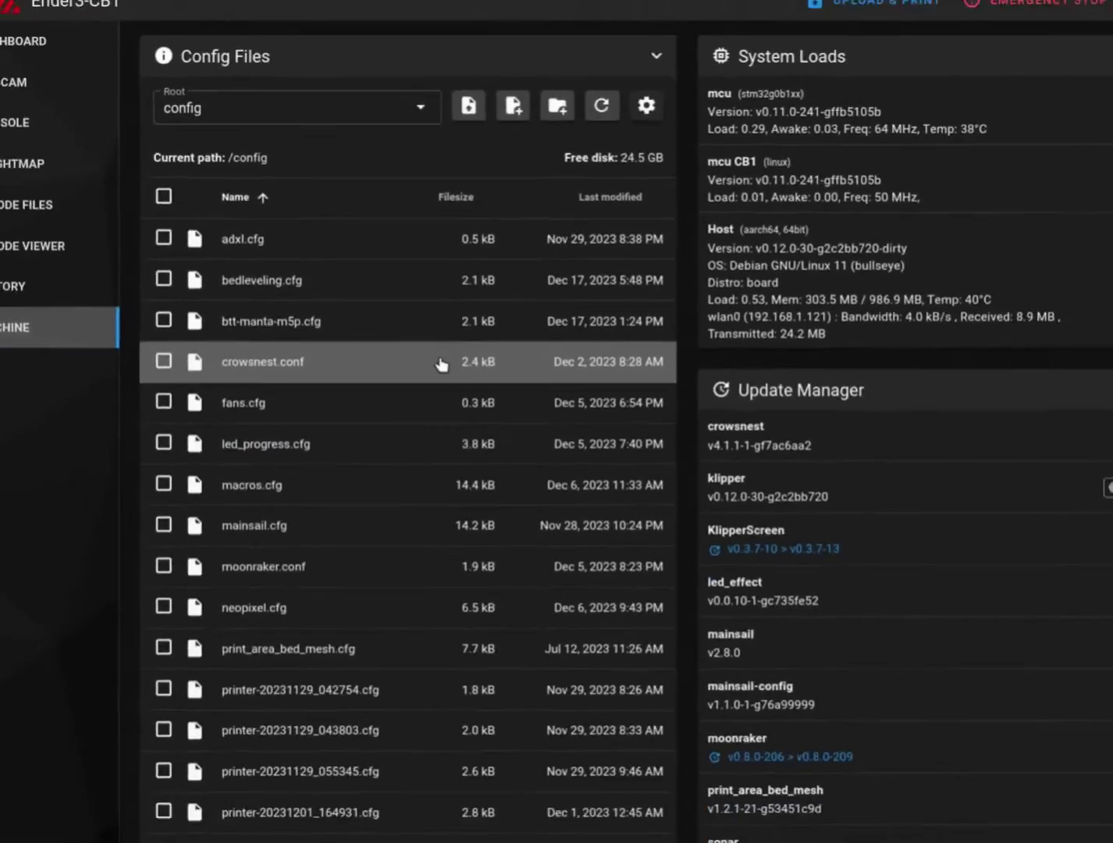
scroll(400, 410, down, 5)
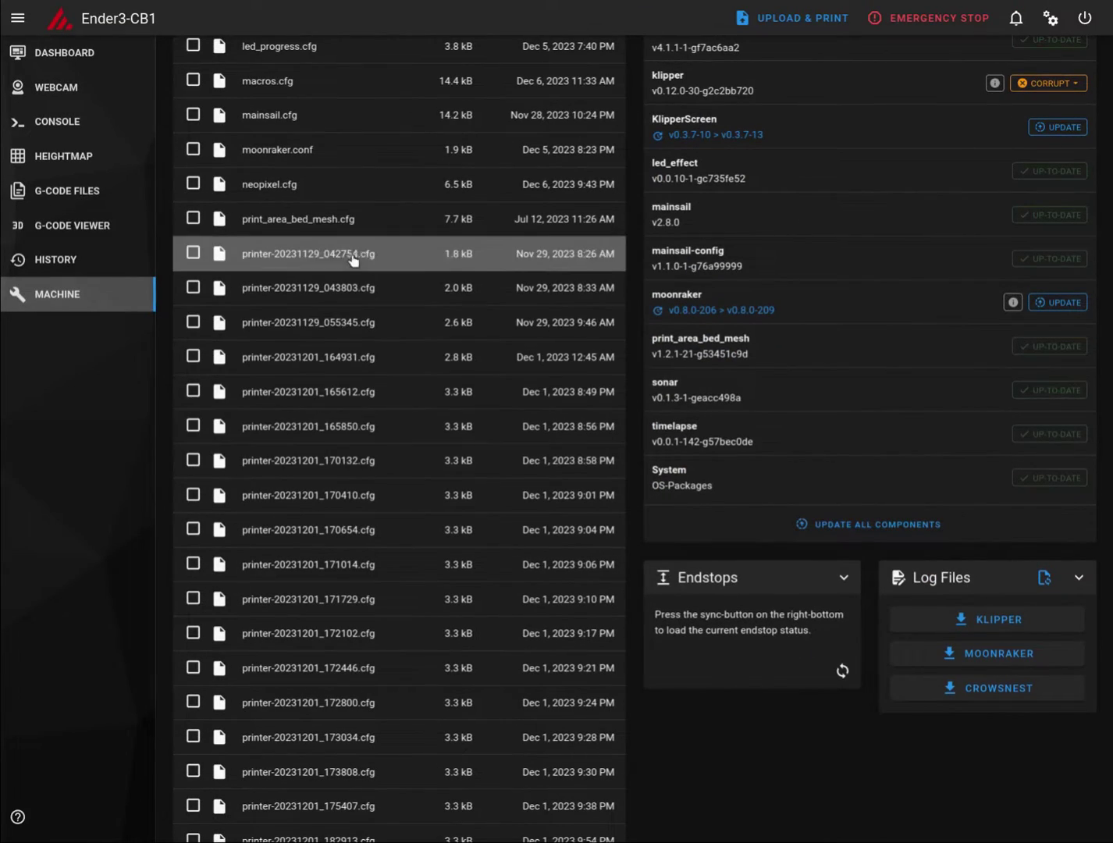
scroll(361, 334, up, 2)
scroll(361, 334, up, 1)
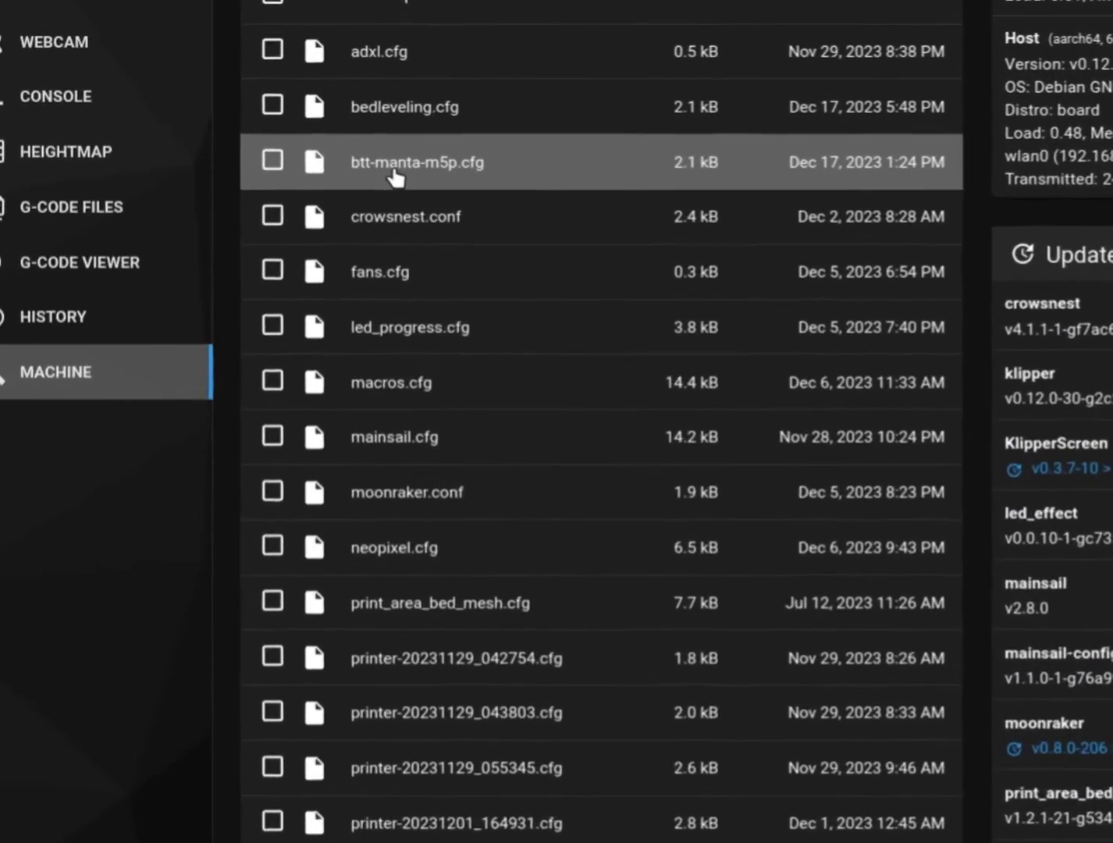
click(397, 178)
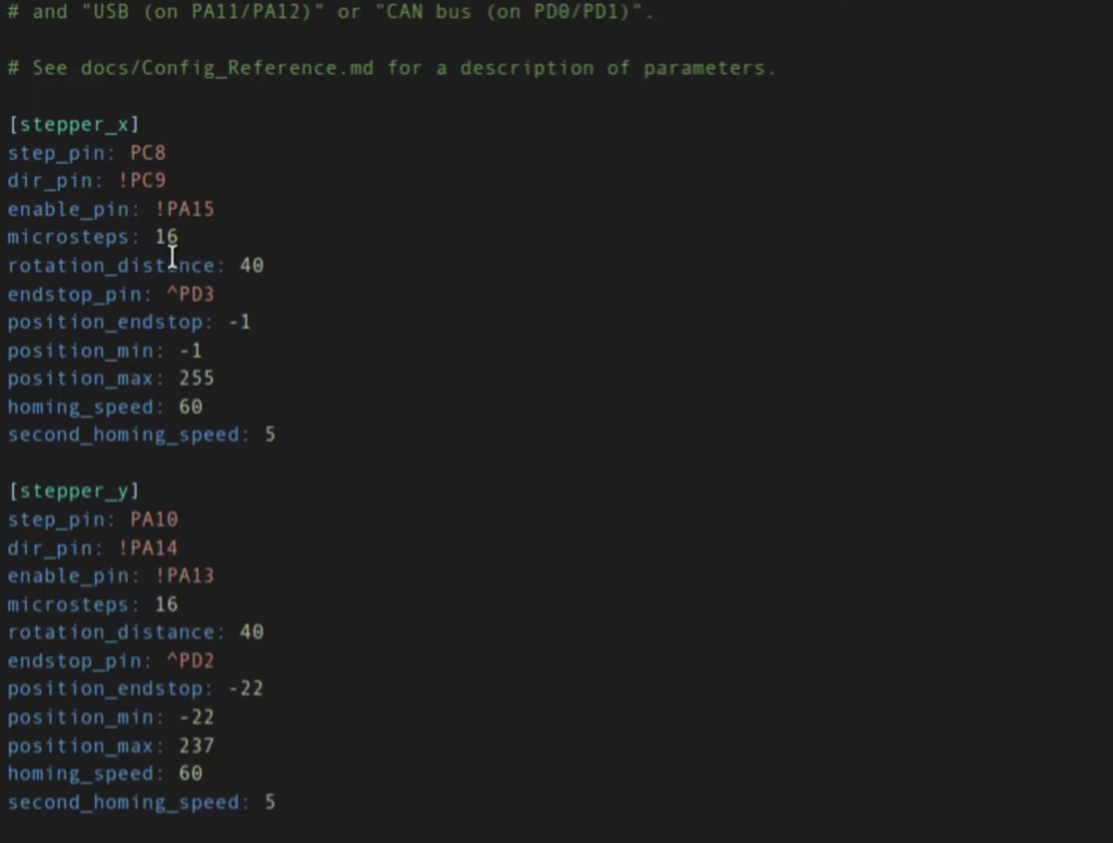
click(175, 234)
drag(175, 234, 8, 241)
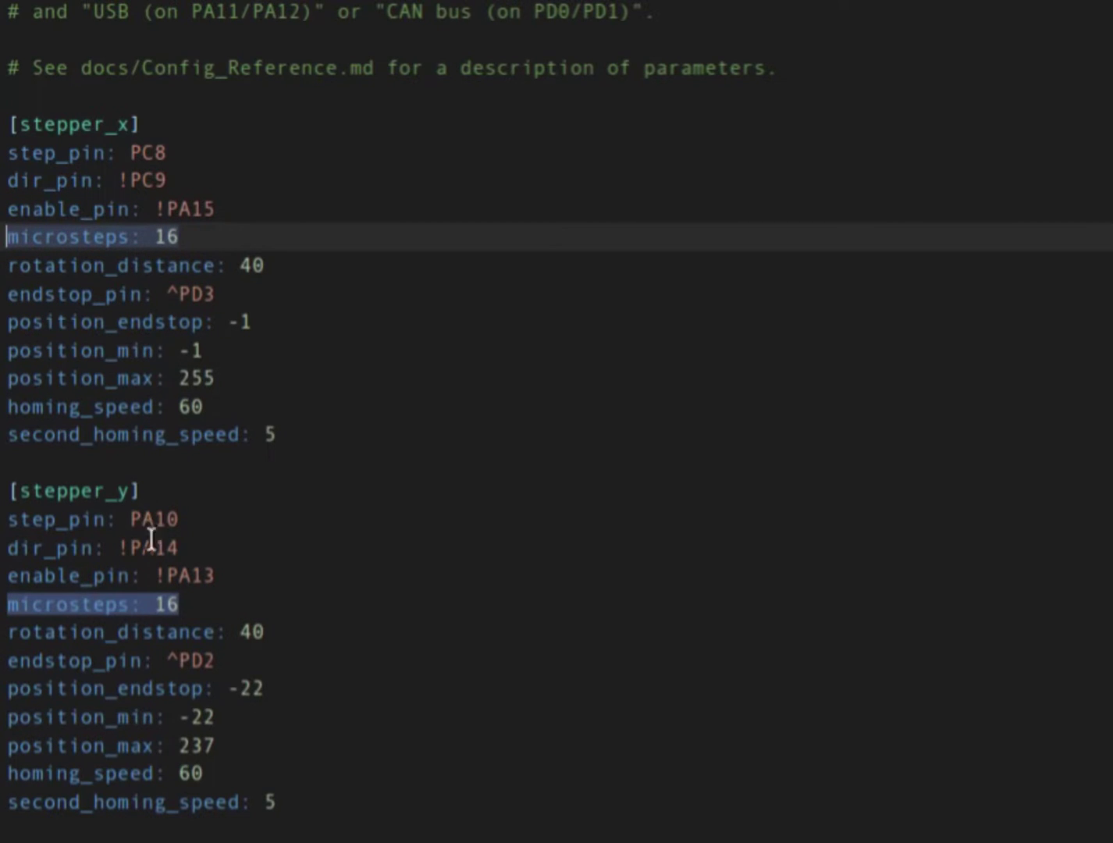
click(188, 606)
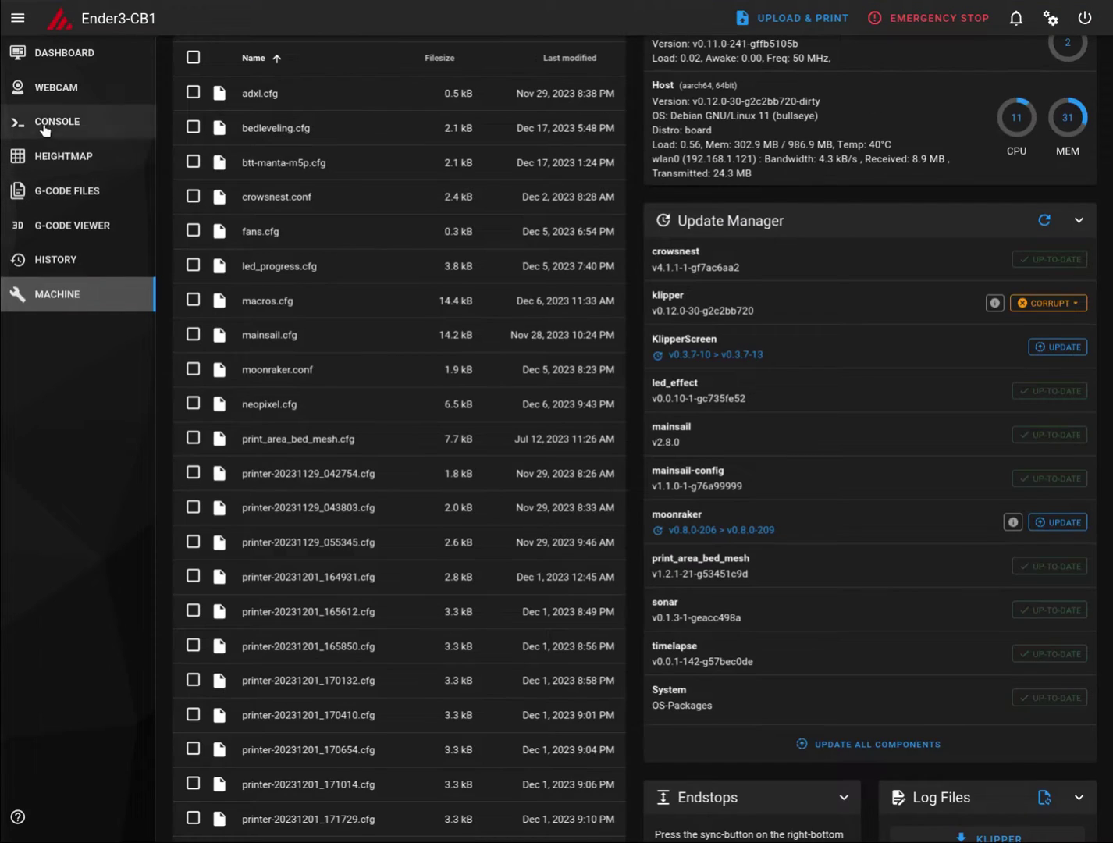
Back in the console, highlight stepper_x 126/128 and stepper_y values in both reports.
click(42, 122)
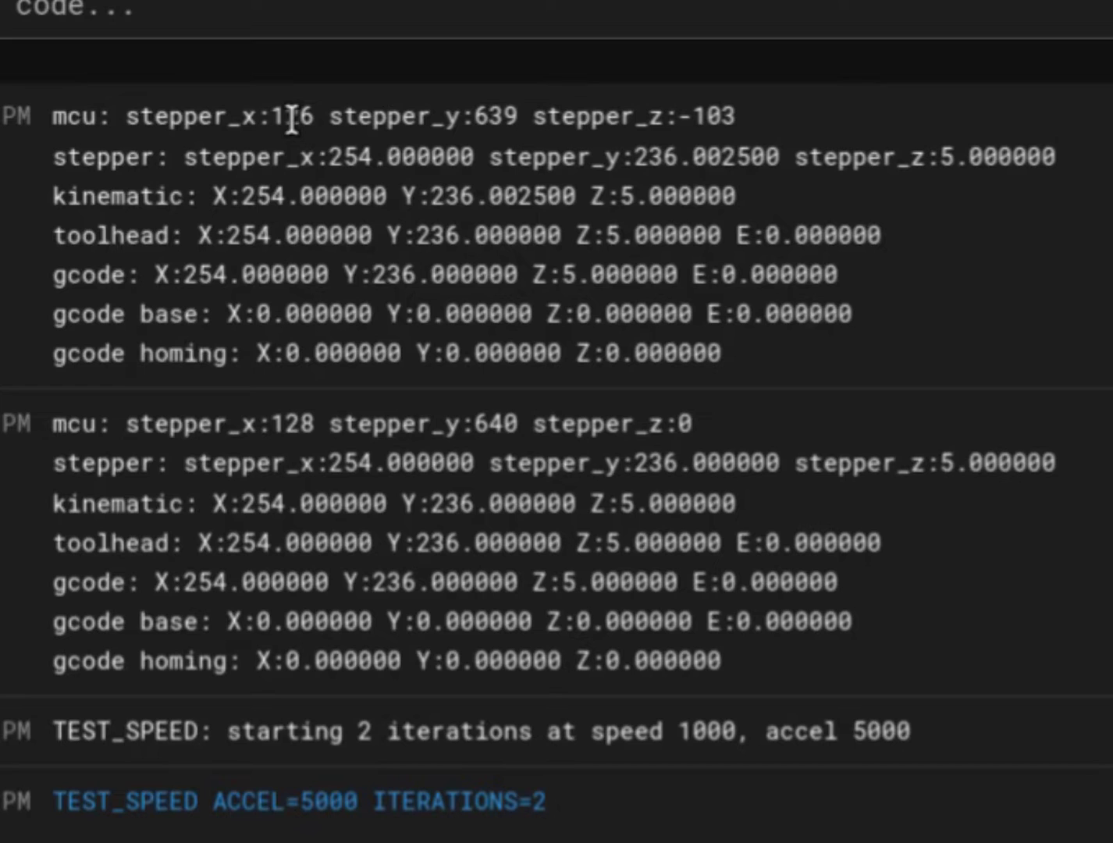
double_click(291, 118)
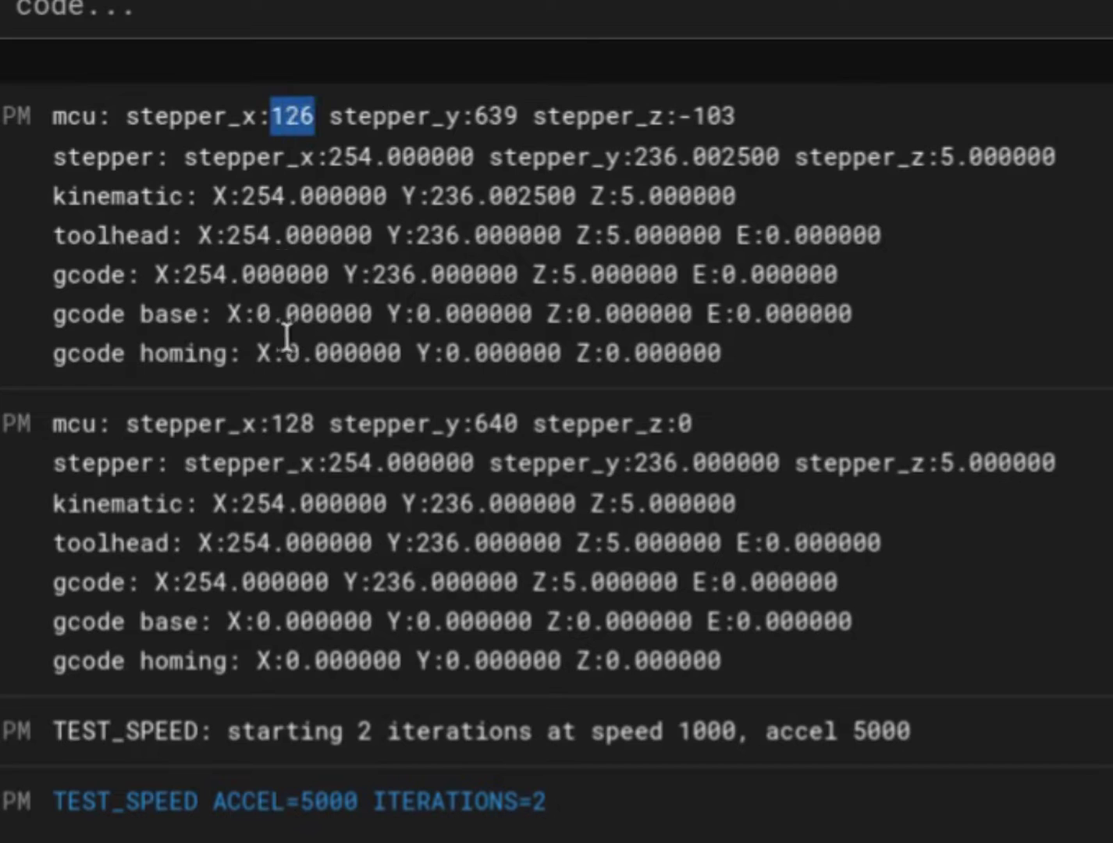
double_click(294, 424)
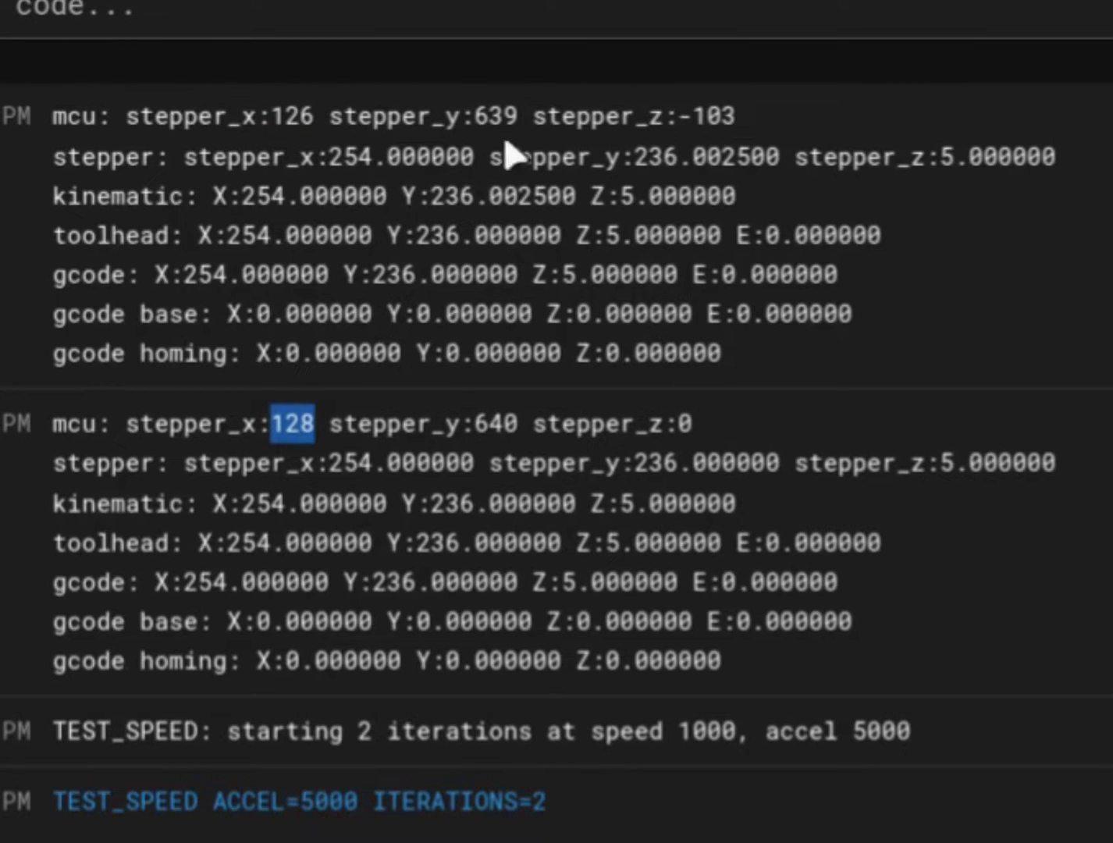
double_click(452, 117)
double_click(437, 424)
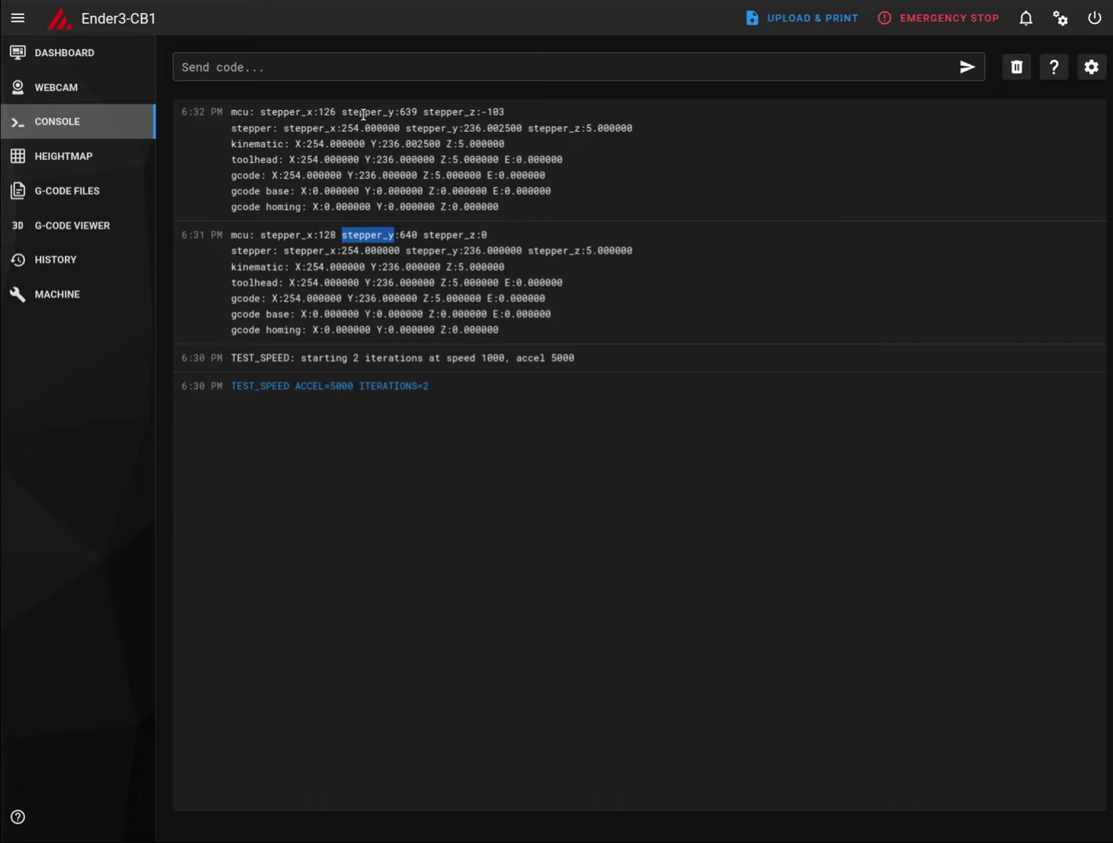
Rerun TEST_SPEED with ACCEL=8000, then stage ACCEL=7000 ITERATIONS=2 in the console input.
click(320, 388)
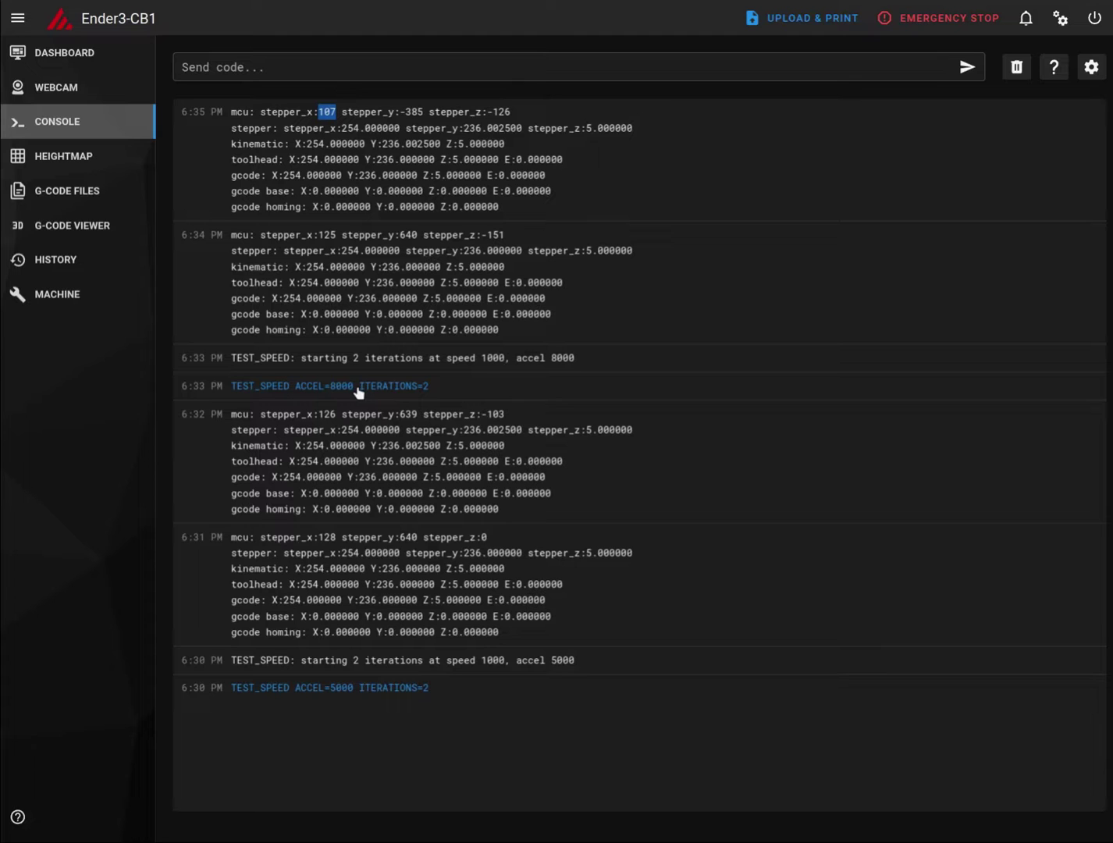
click(359, 392)
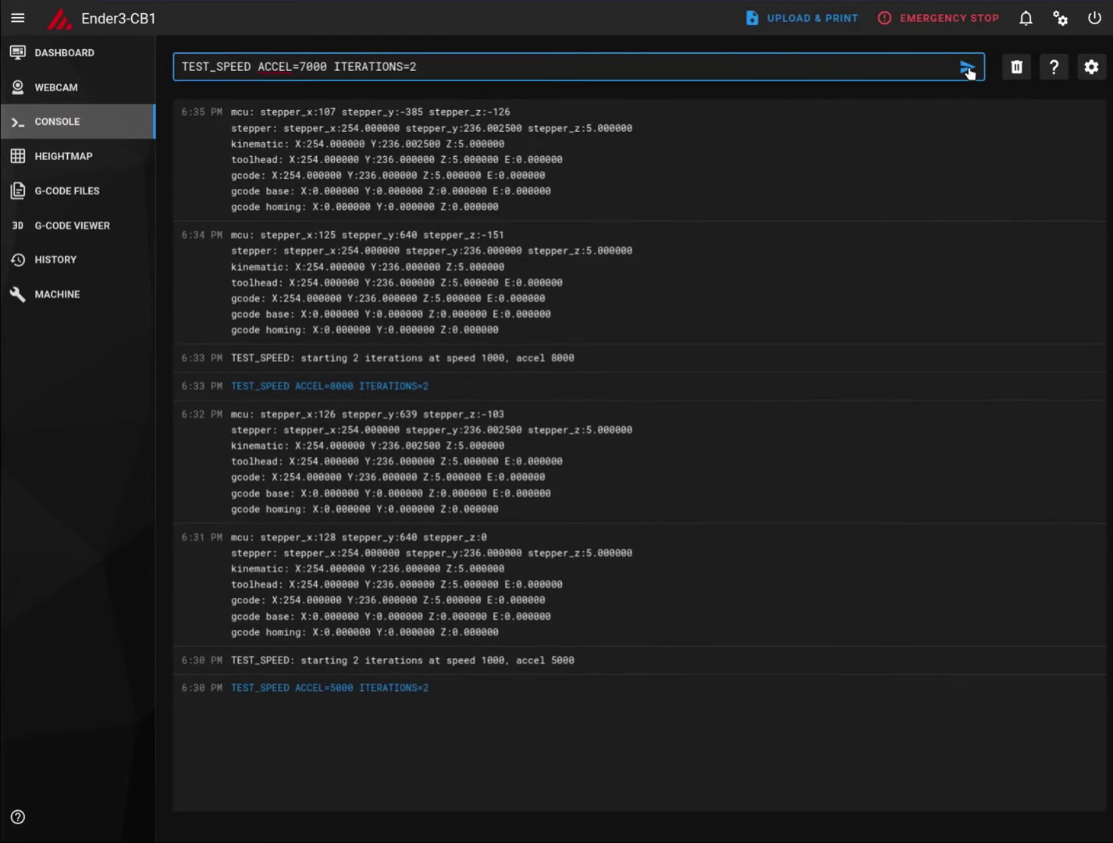
Send TEST_SPEED ACCEL=7000 ITERATIONS=2 from the console.
click(966, 68)
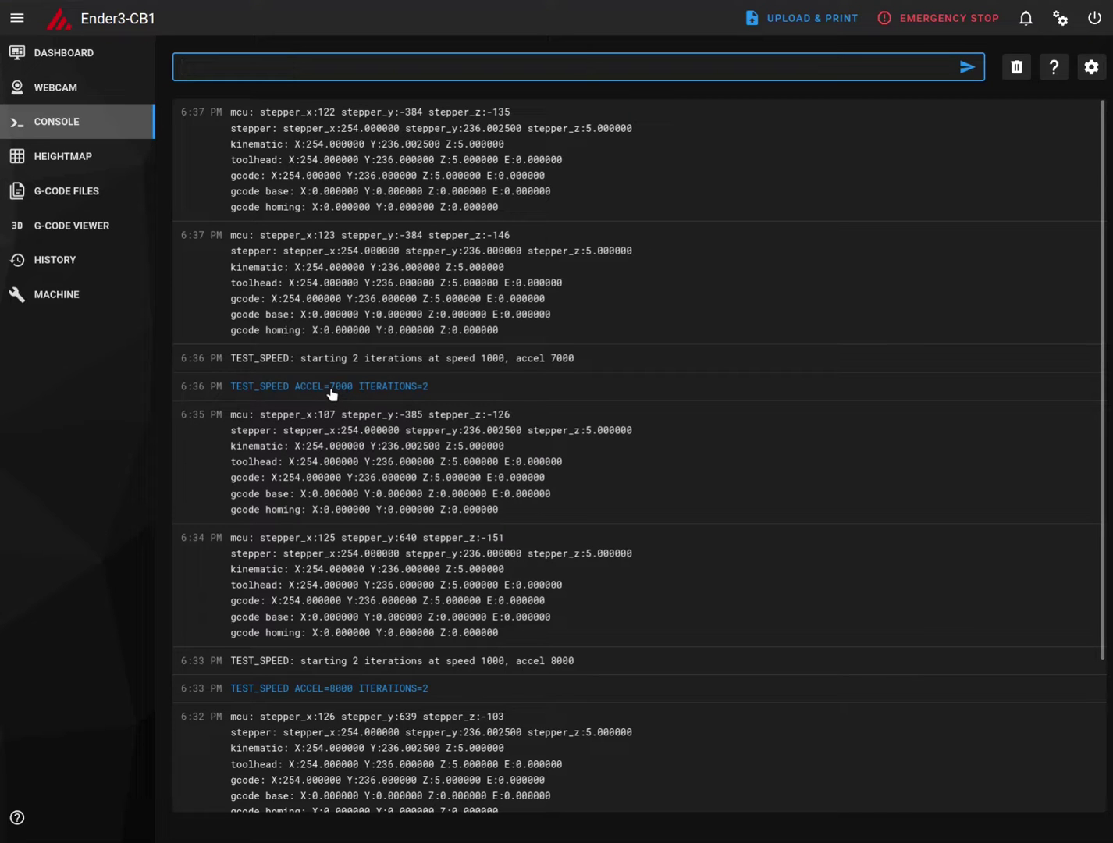
Recall the ACCEL=7000 test command and delete its iteration count for editing.
click(384, 387)
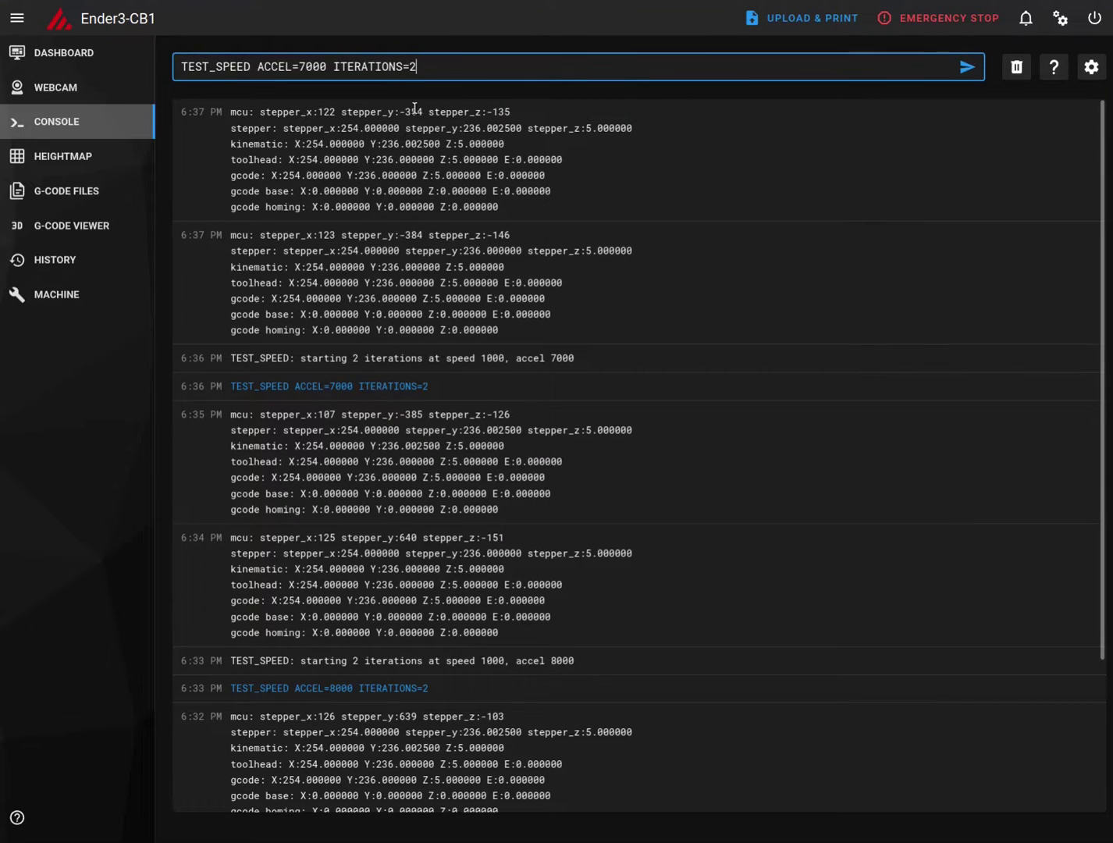
key(BackSpace)
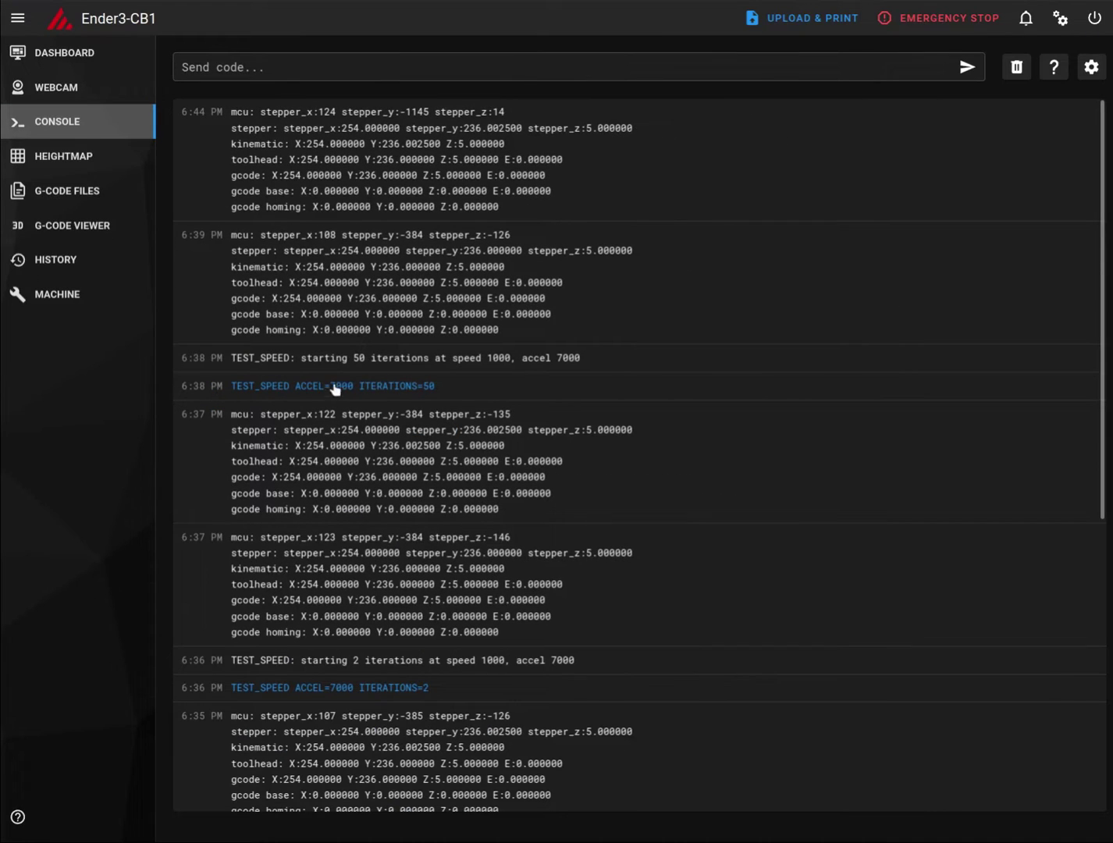
Recall the 50-iteration TEST_SPEED command and change ACCEL from 7000 to 6500.
click(331, 393)
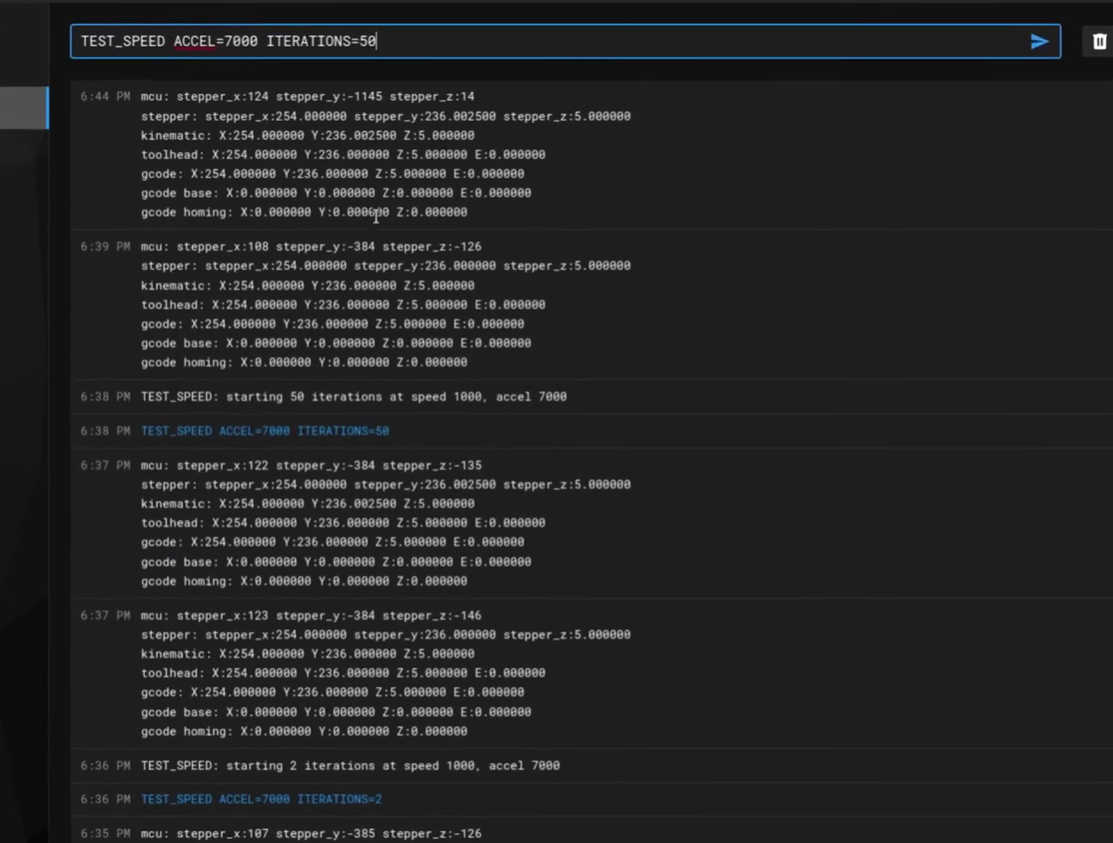
click(317, 80)
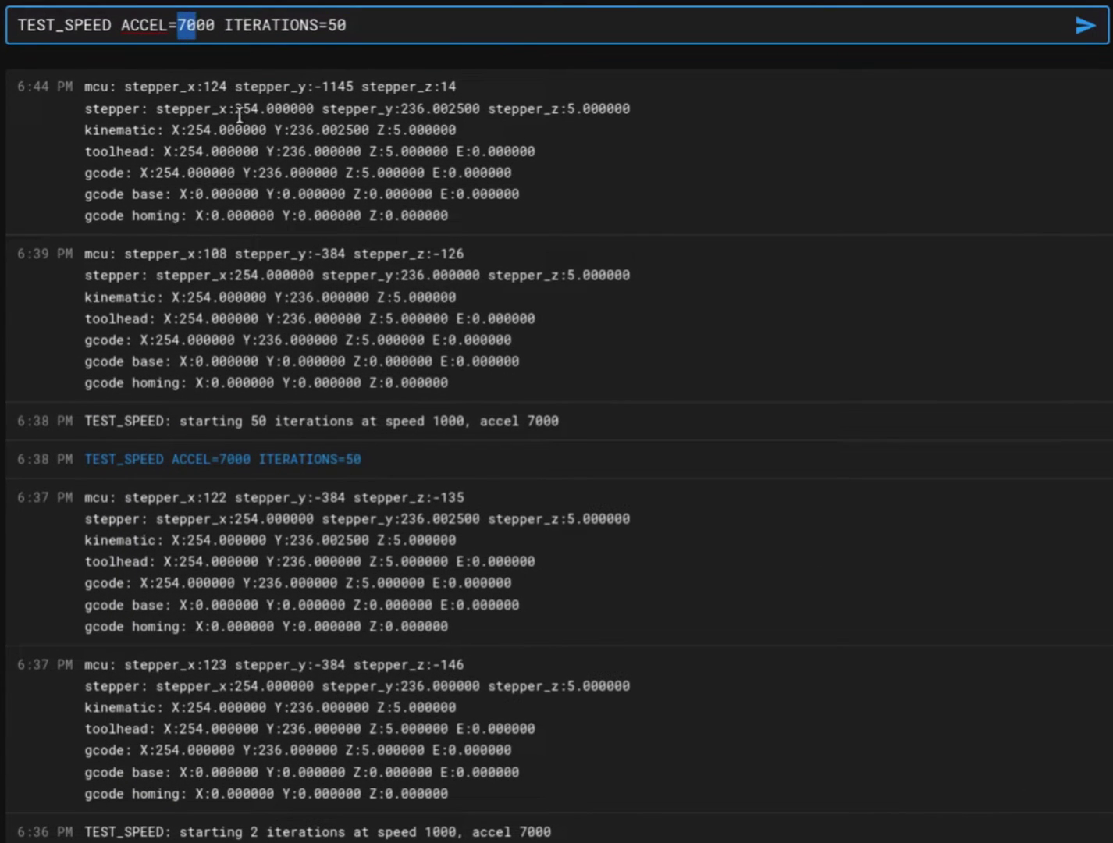
text(65)
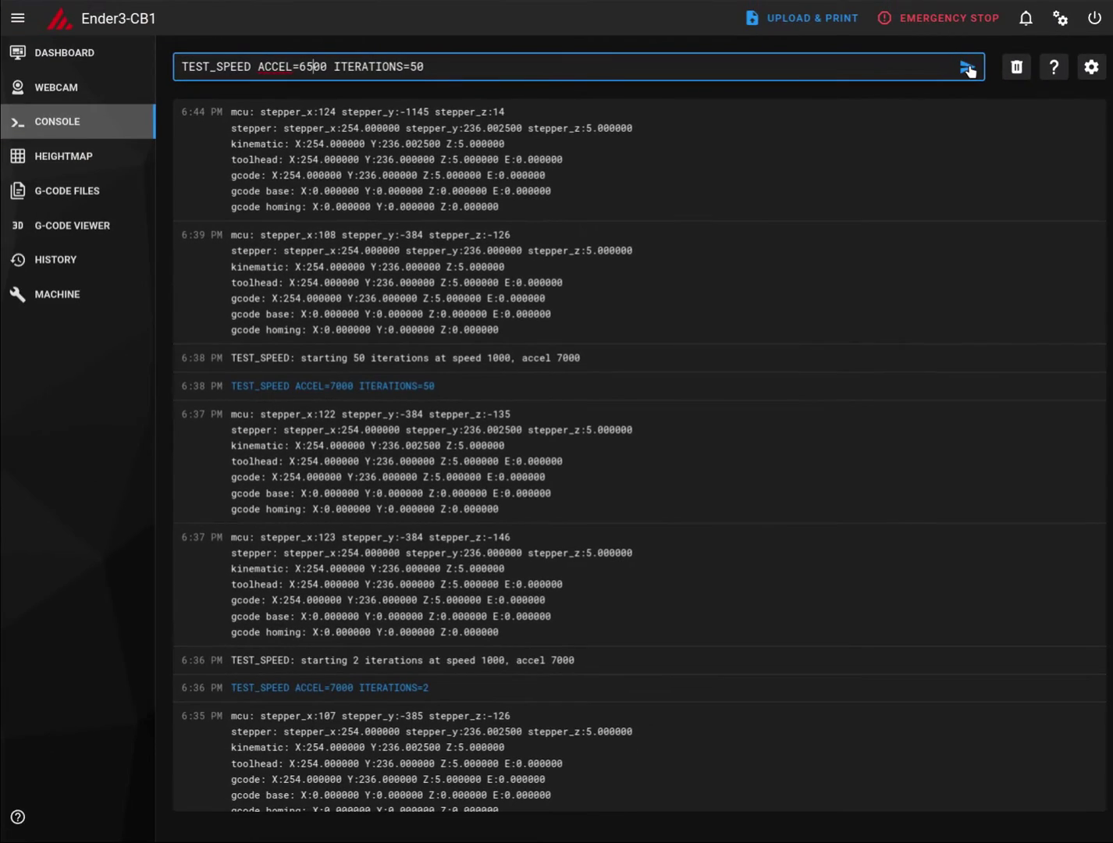
Send TEST_SPEED ACCEL=6500 ITERATIONS=50 from the console.
click(967, 67)
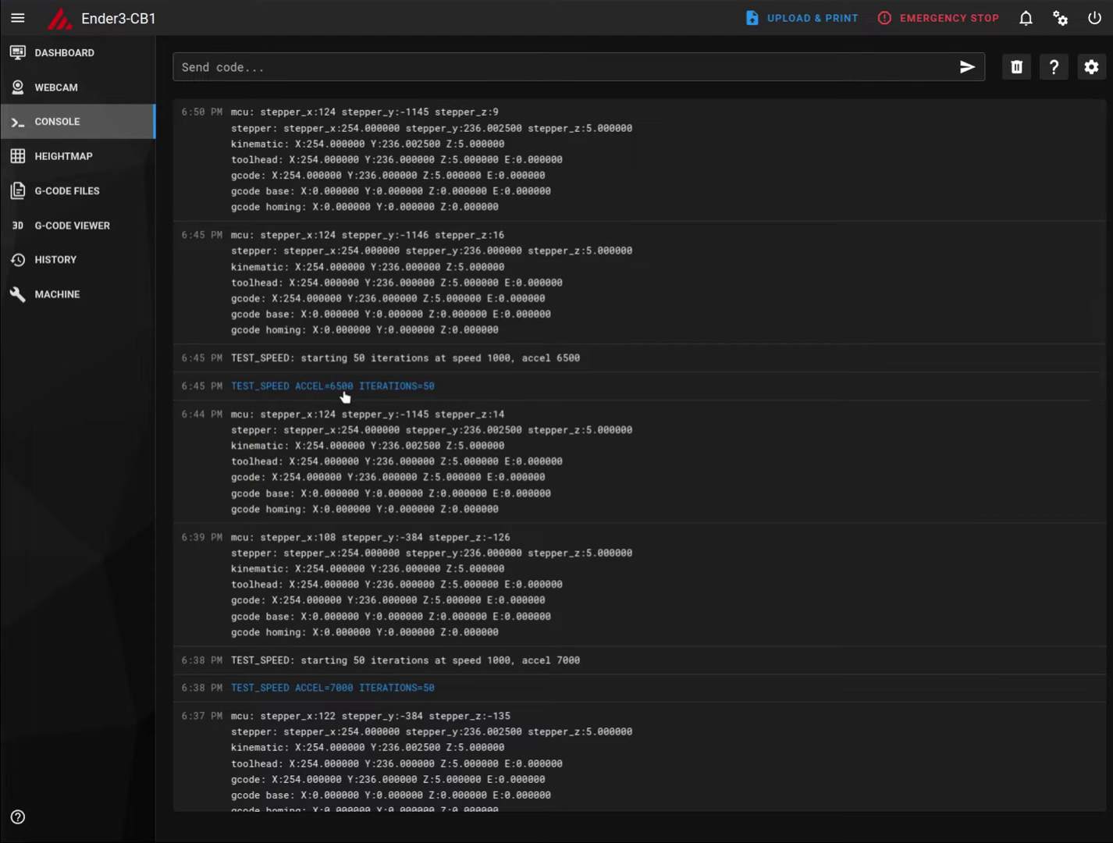
Open printer.cfg under Machine, replace max_accel 15000 with 6500, and Save & Restart.
click(71, 296)
scroll(358, 488, down, 4)
scroll(359, 491, down, 12)
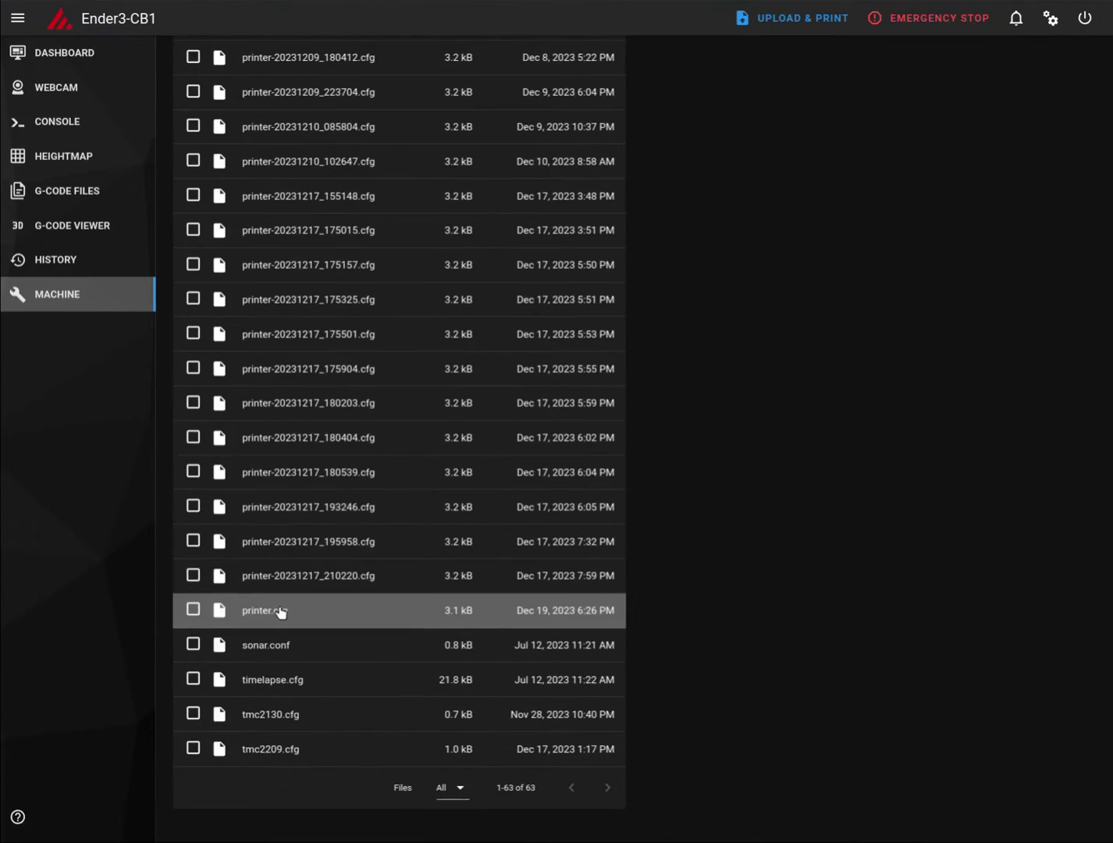
click(264, 611)
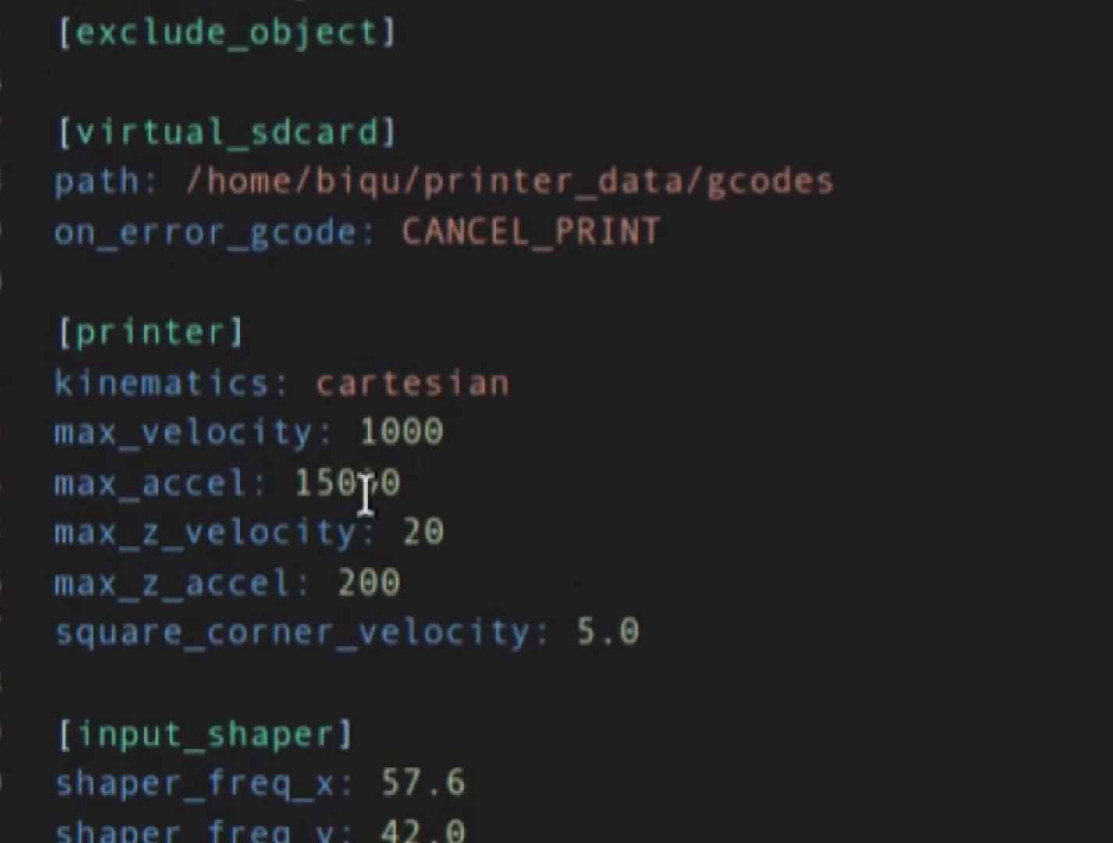
double_click(377, 483)
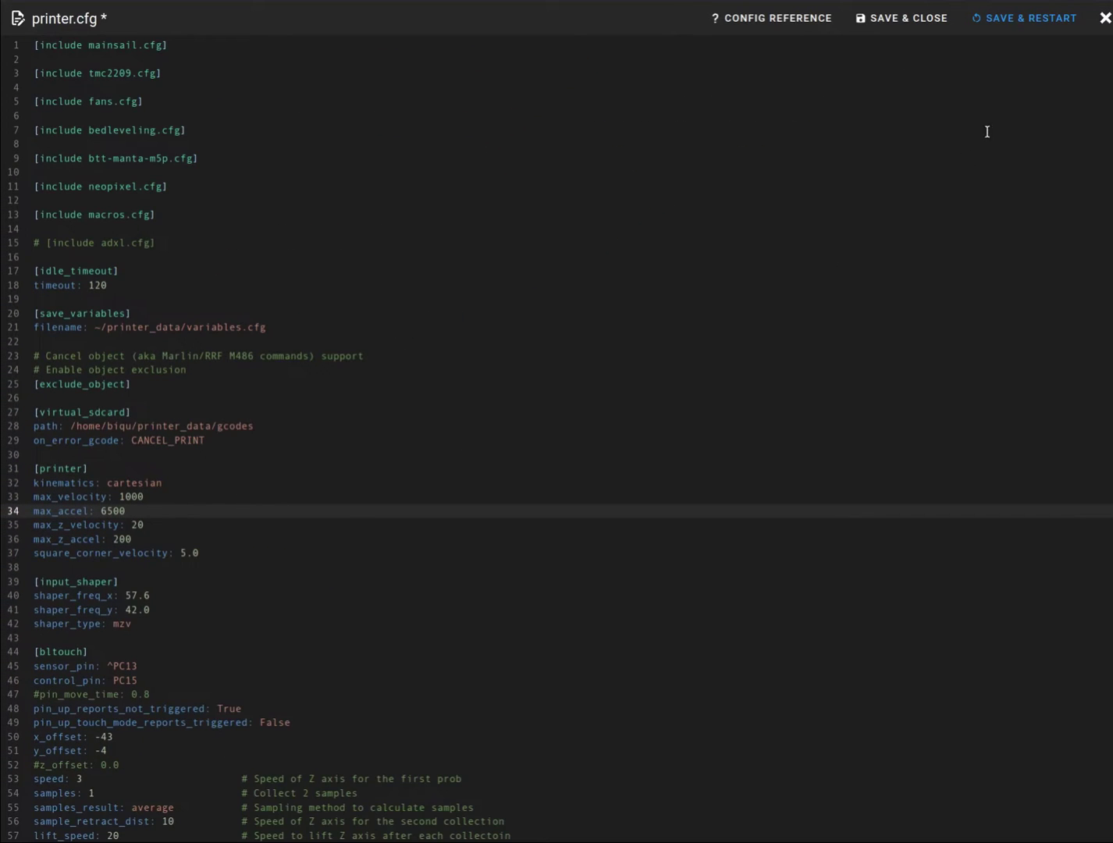
click(1034, 20)
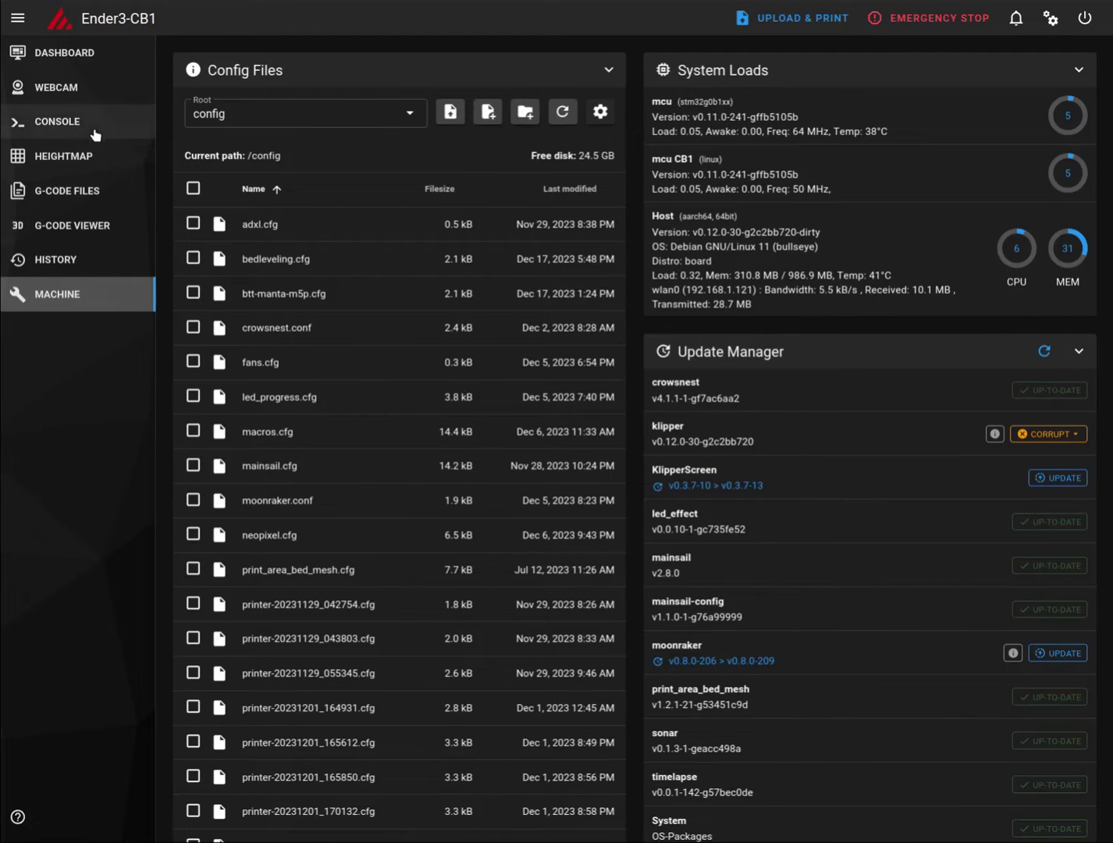
click(74, 122)
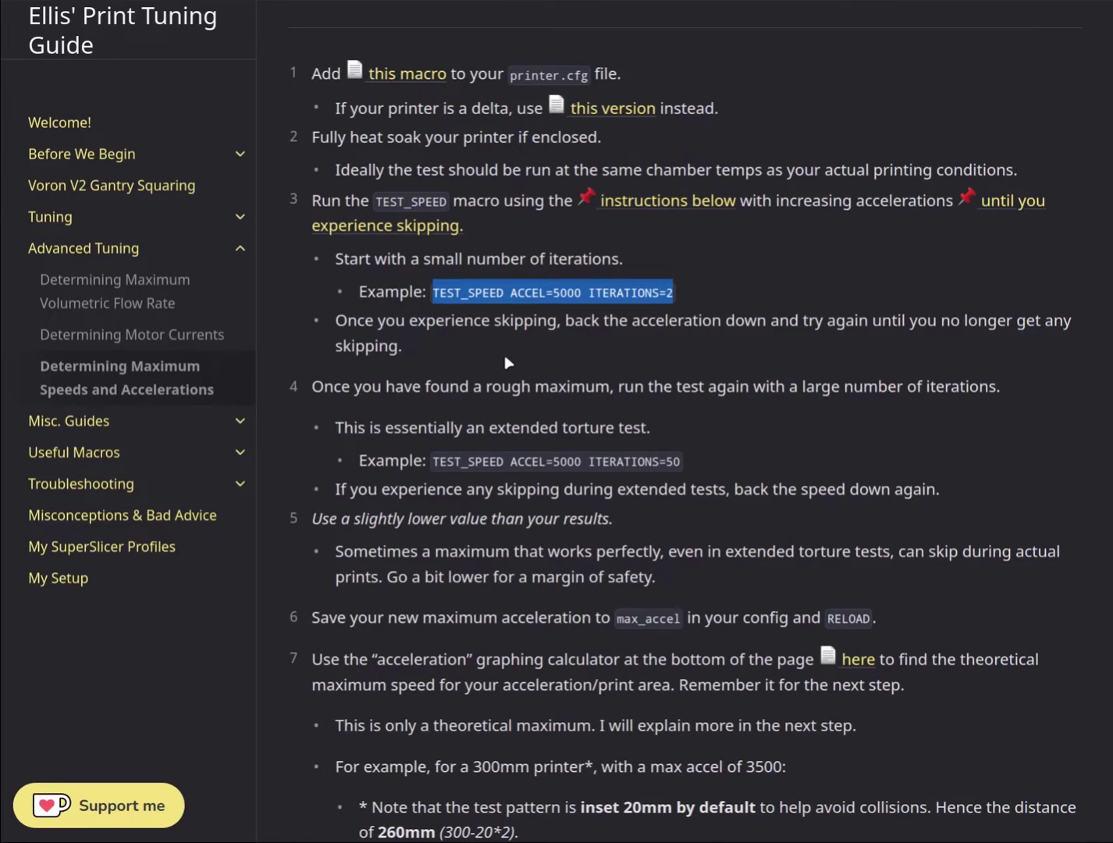
scroll(593, 398, down, 3)
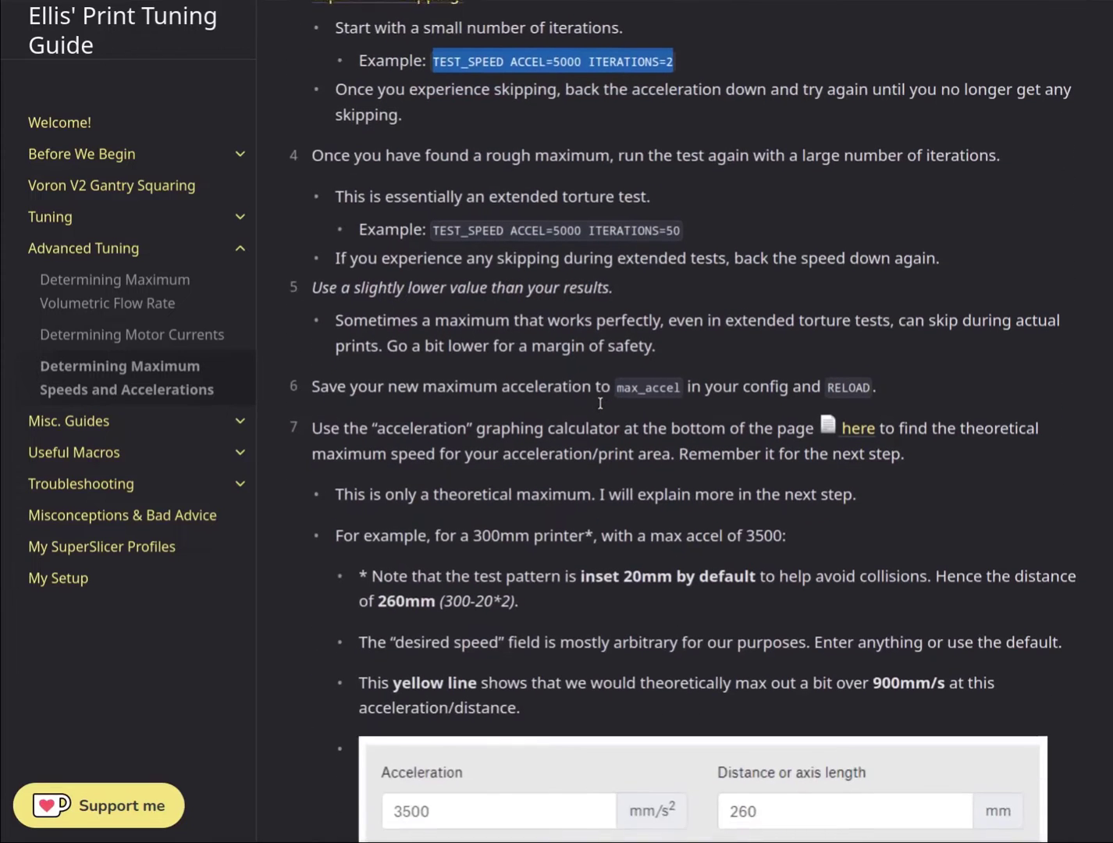
scroll(578, 394, down, 3)
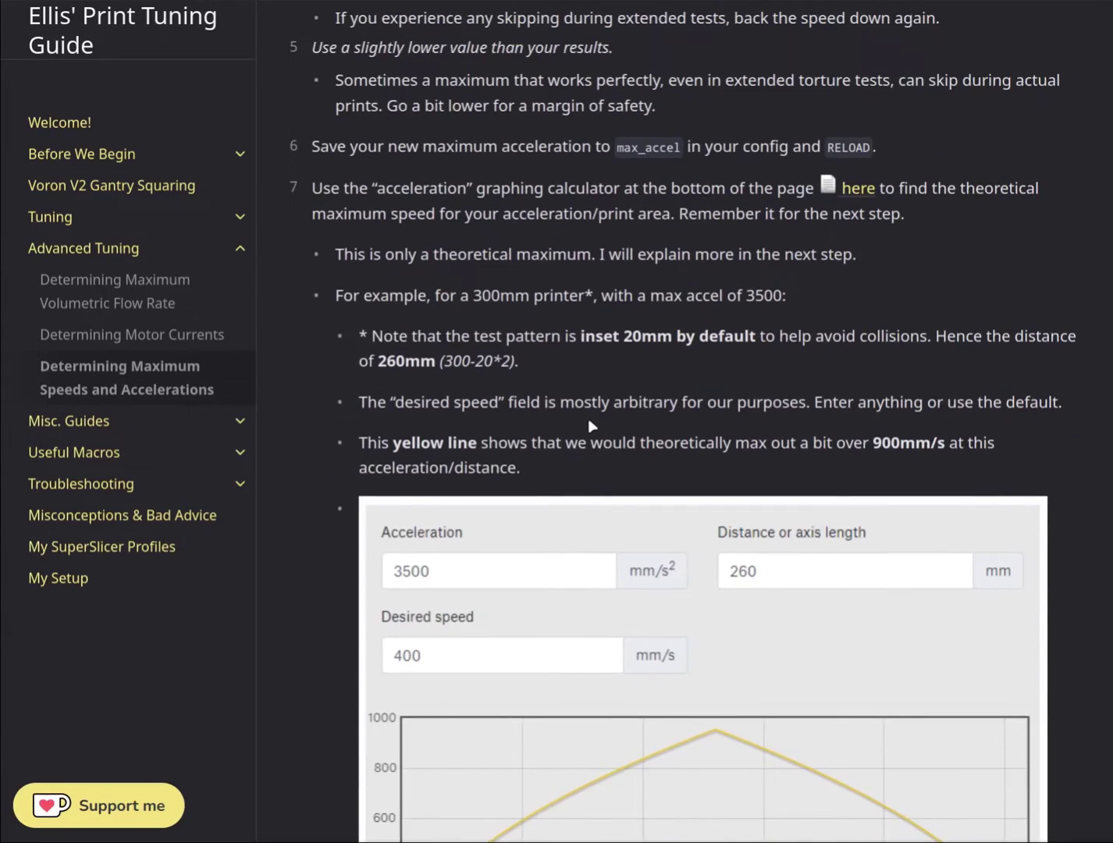
scroll(591, 426, down, 10)
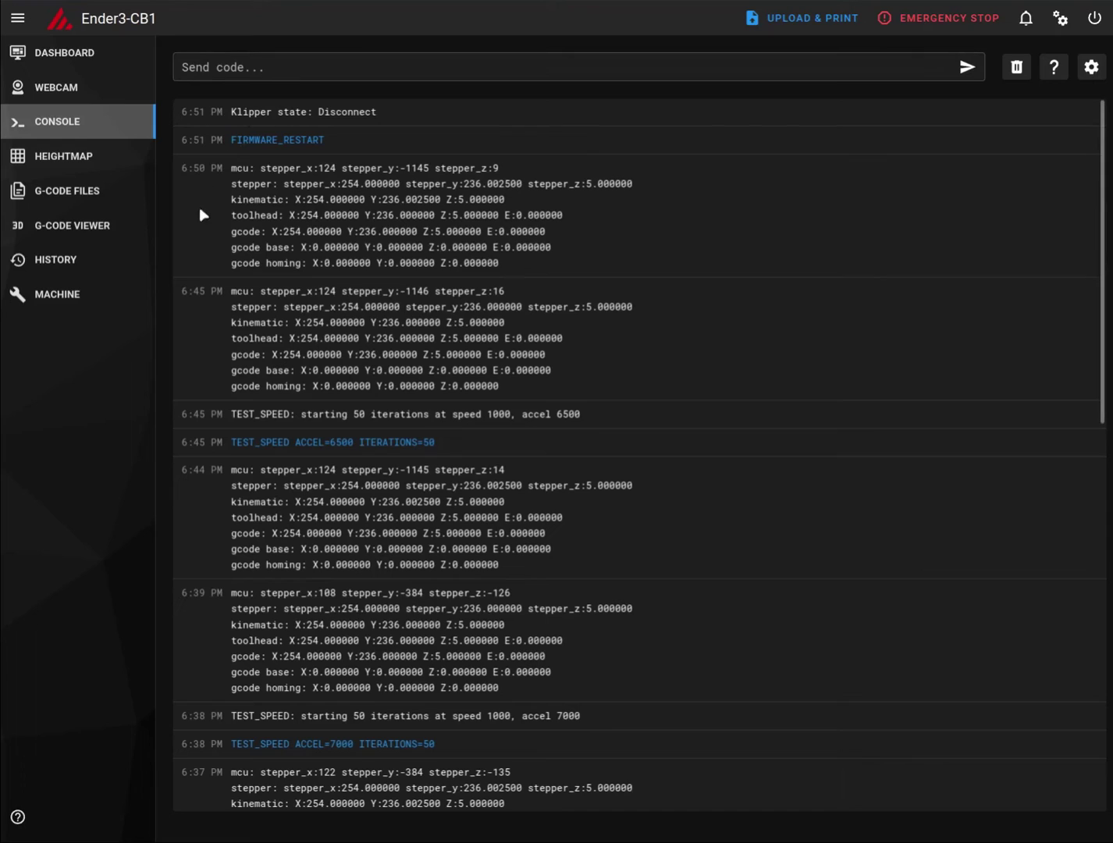
Paste a previous TEST_SPEED command into the Send code box.
click(259, 72)
text(TEST_SPEED SPEED=450 ITERATIONS=50)
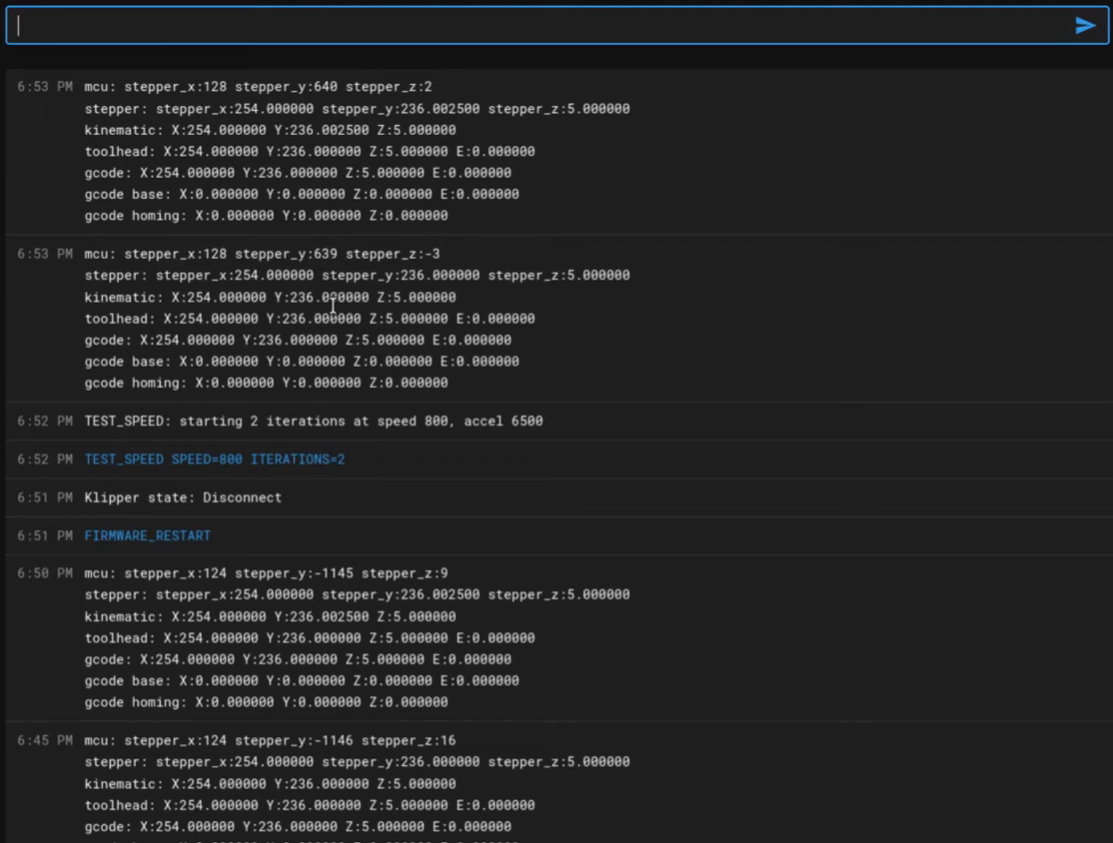
Rerun the SPEED=800 test with ITERATIONS changed from 2 to 50.
click(305, 463)
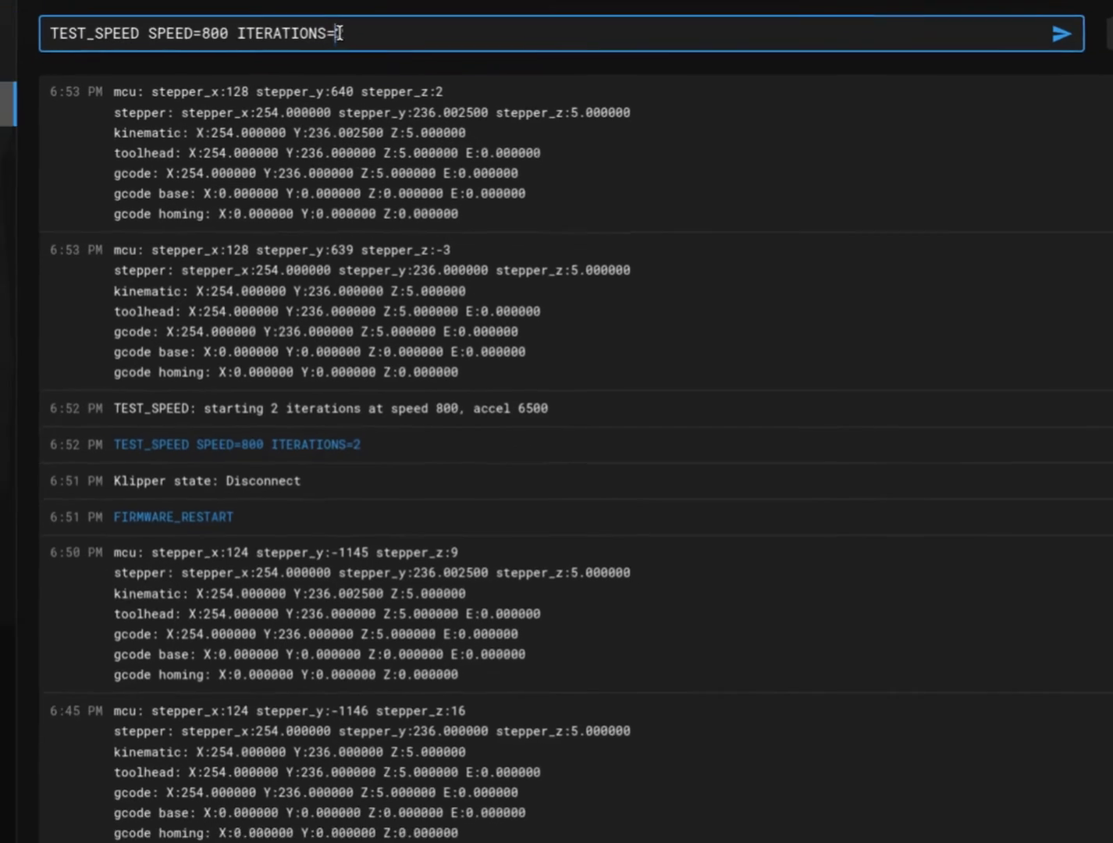
key(BackSpace)
text(5)
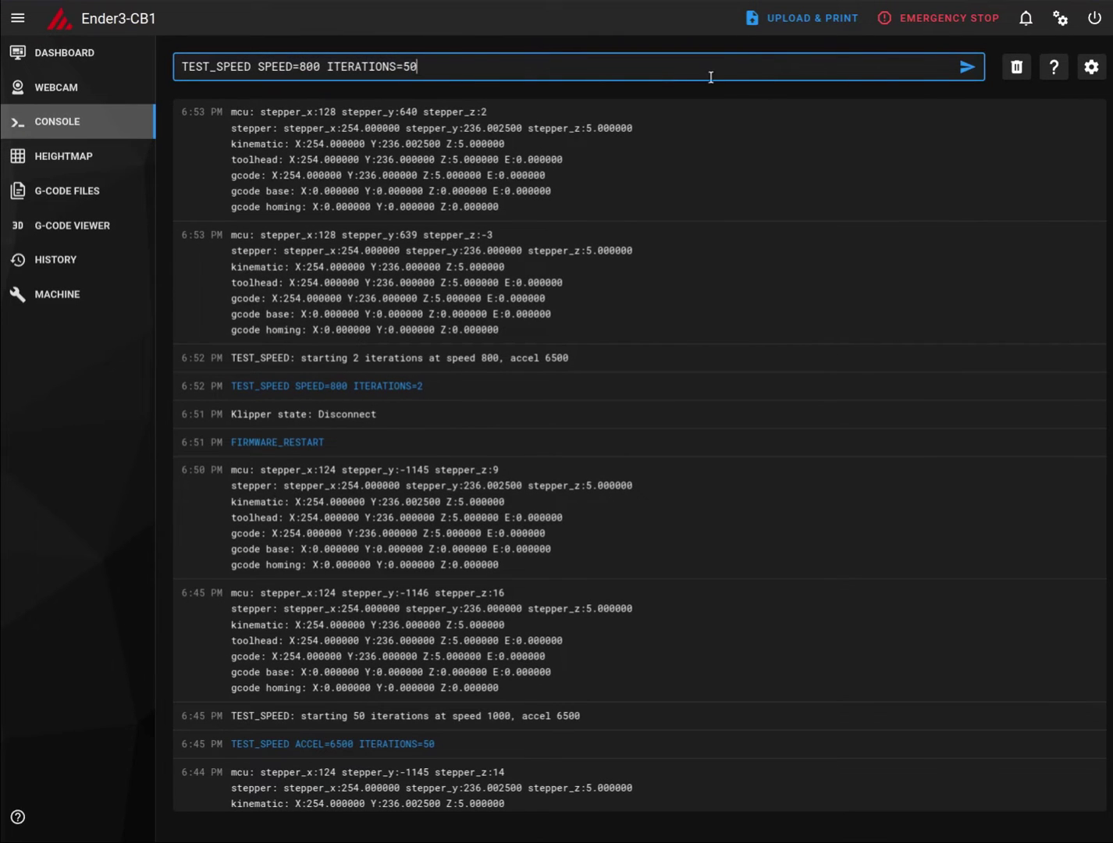
text(0)
click(965, 69)
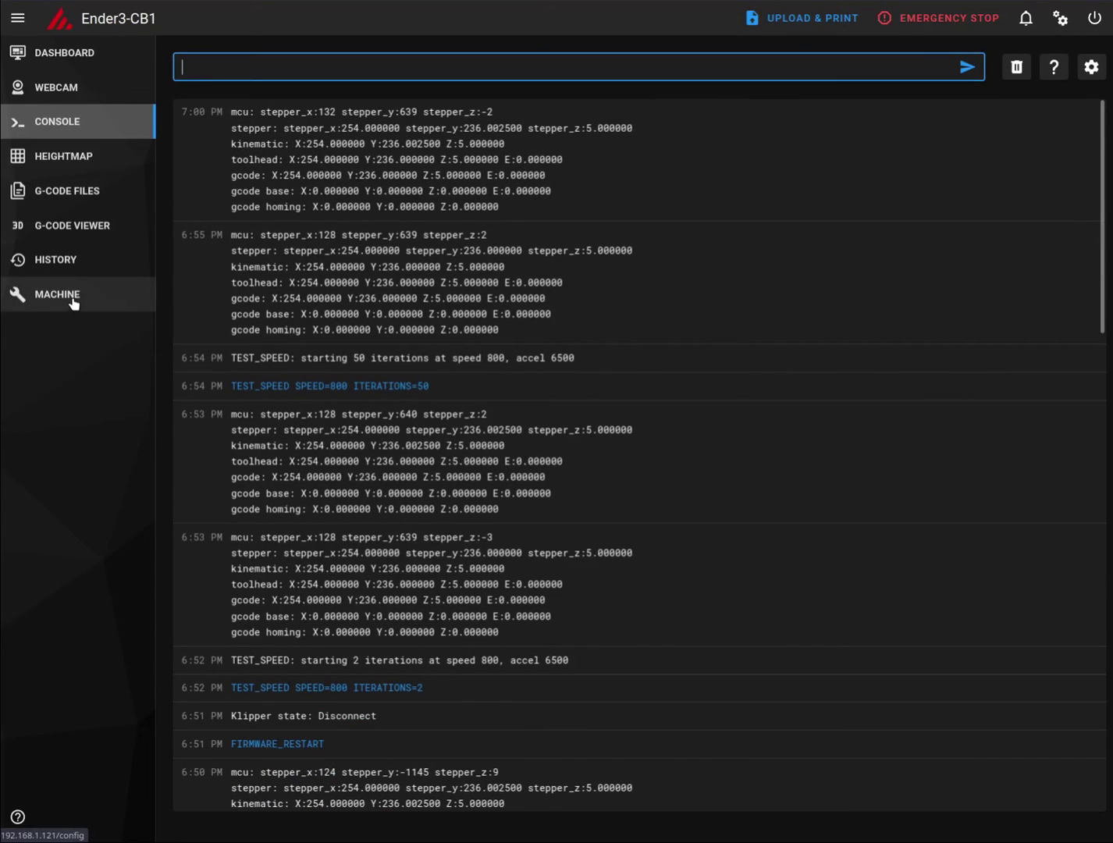
Open printer.cfg from the Machine configuration files page.
click(73, 297)
click(78, 129)
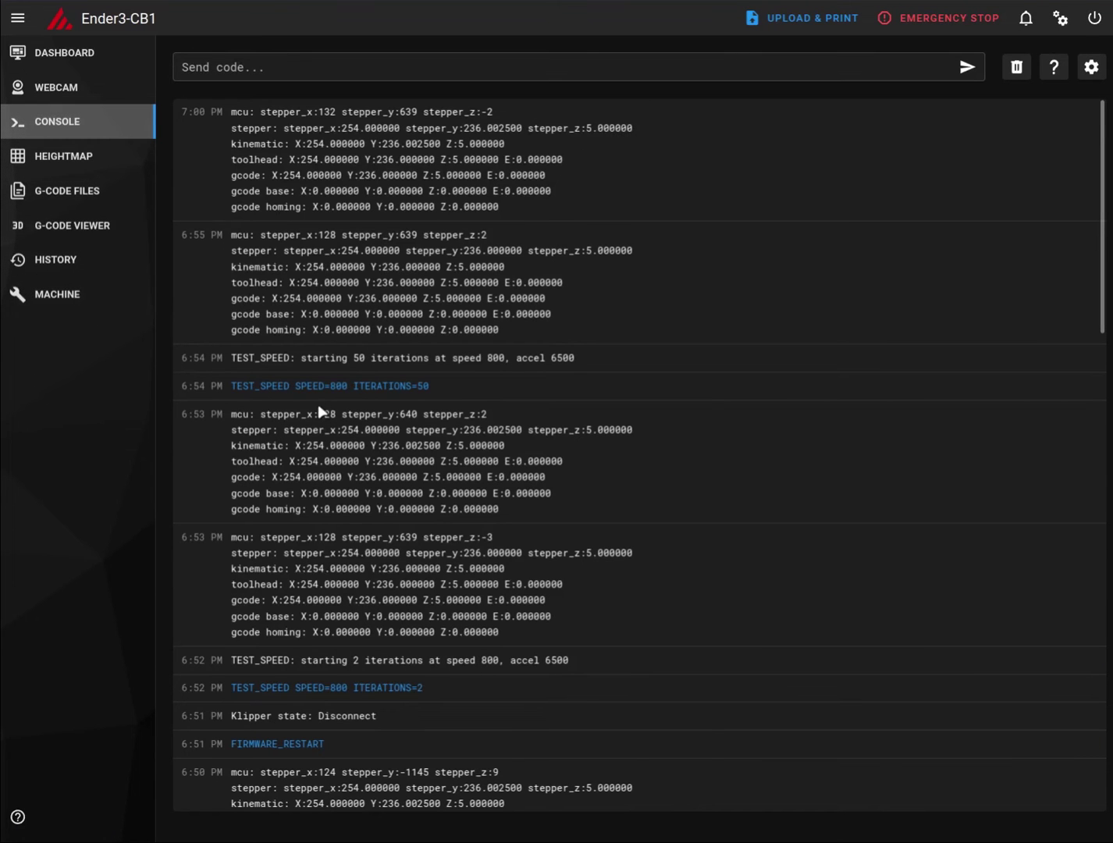
click(74, 301)
scroll(310, 497, down, 5)
scroll(310, 494, down, 13)
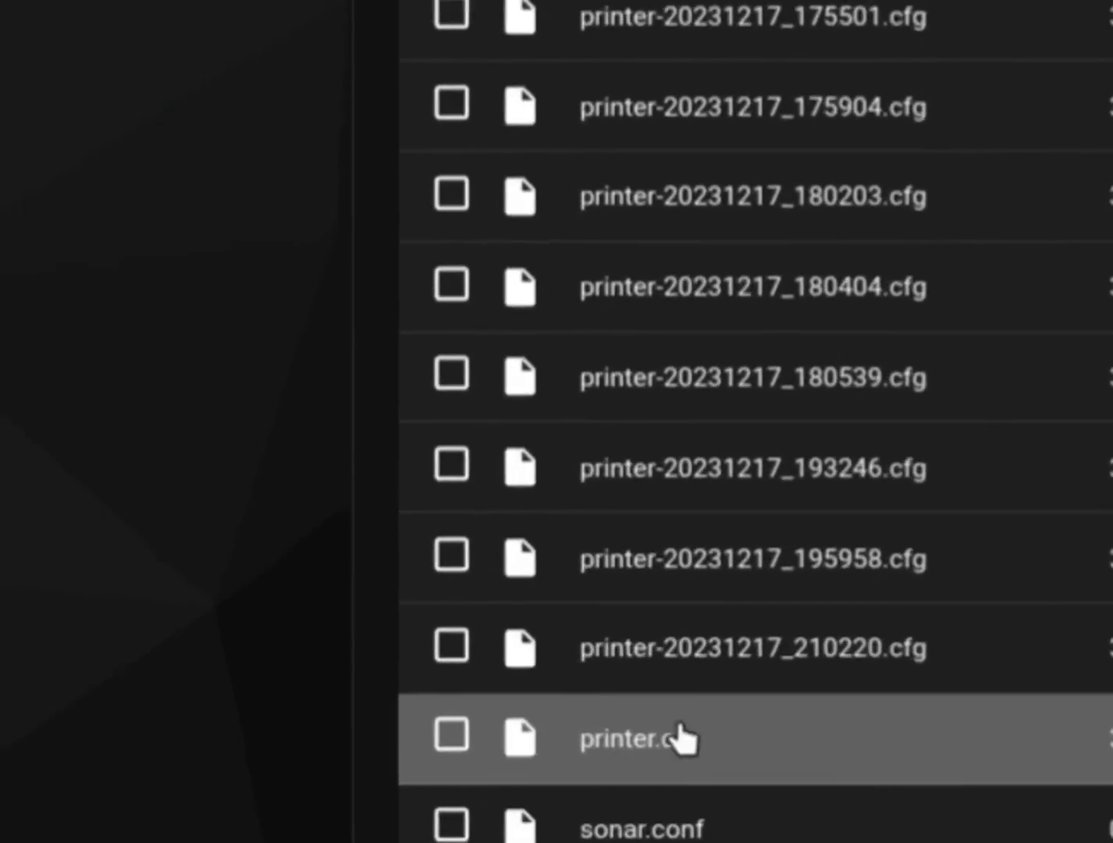
click(401, 650)
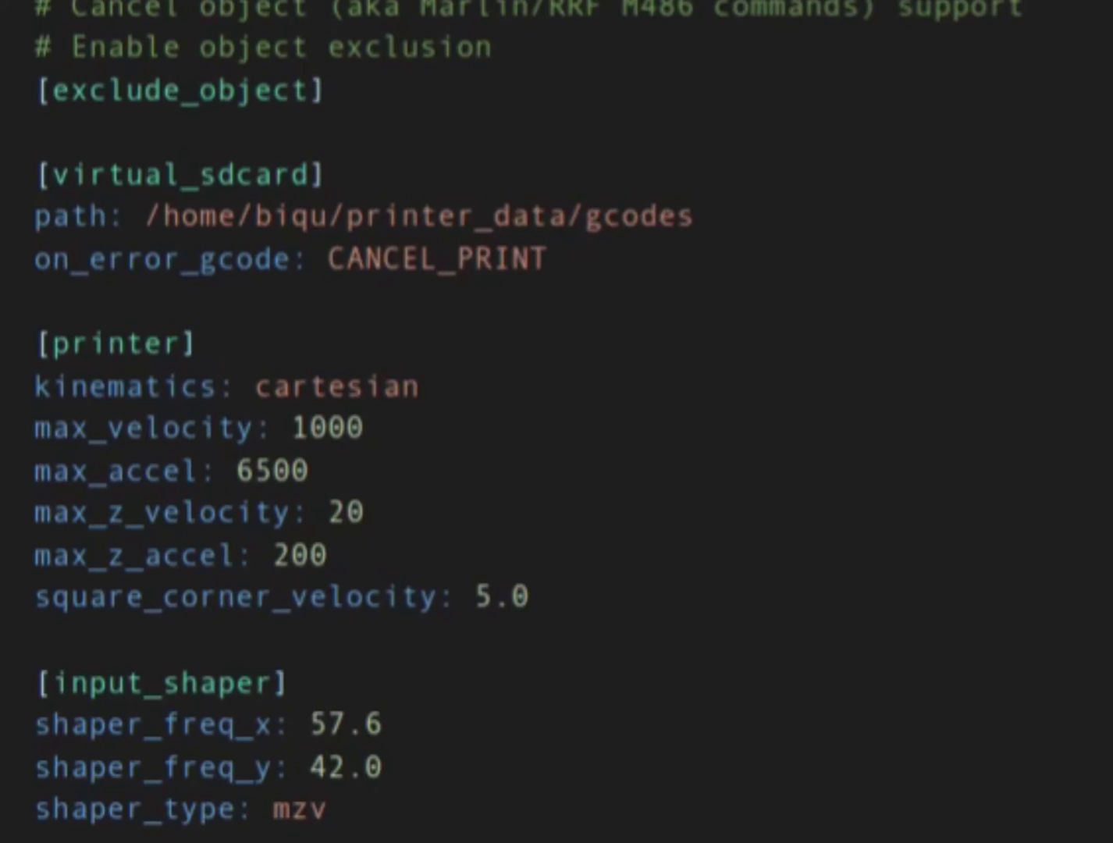
Change max_velocity from 1000 to 600 and max_accel from 6500 to 6000.
double_click(338, 431)
text(800)
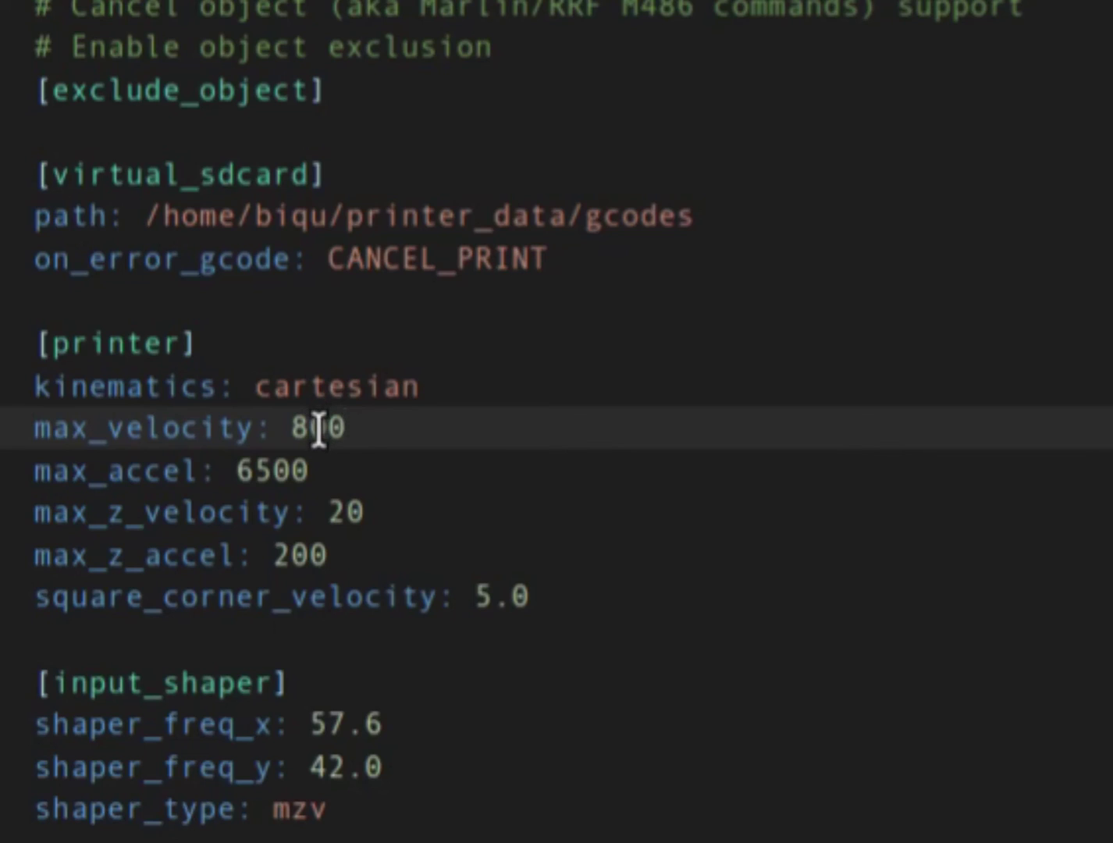
click(306, 428)
key(Right)
key(BackSpace)
text(6)
key(Down)
key(Left)
key(Left)
key(shift+Left)
text(0)
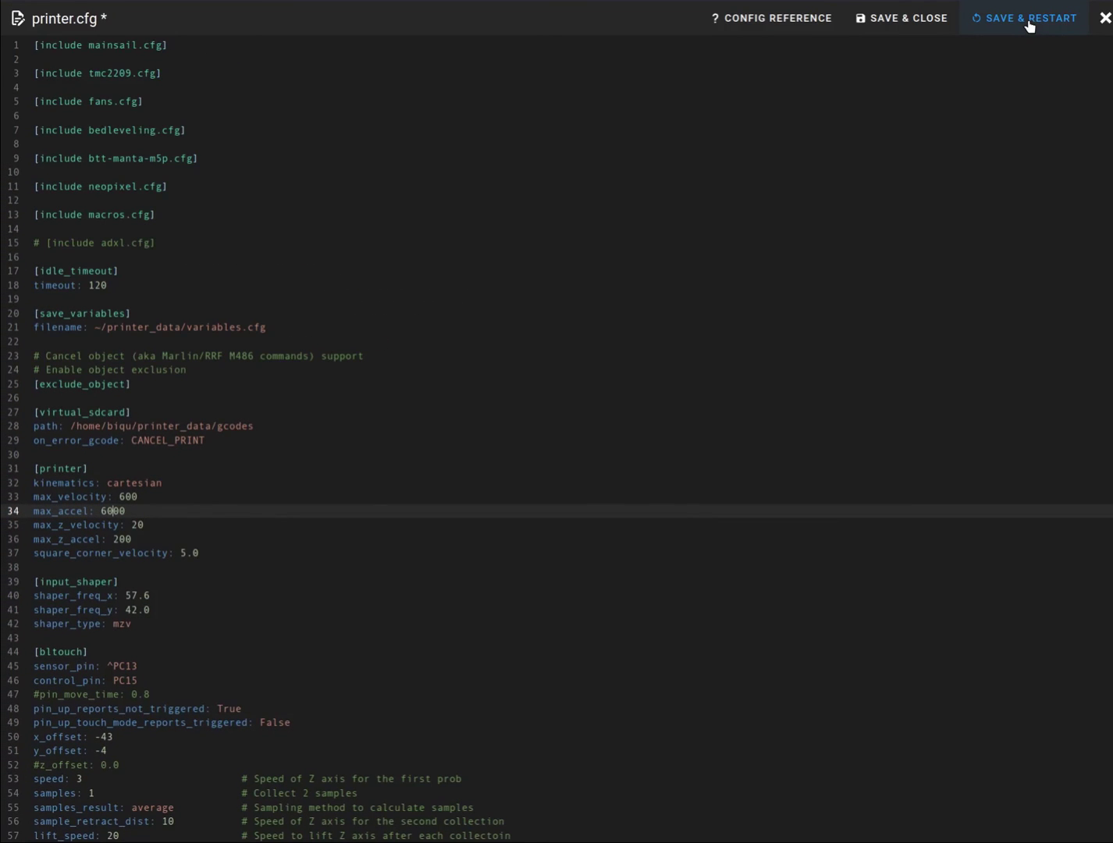
Save & Restart, then confirm the dashboard's Machine panel shows 600 mm/s and 6000 mm/s².
click(1030, 24)
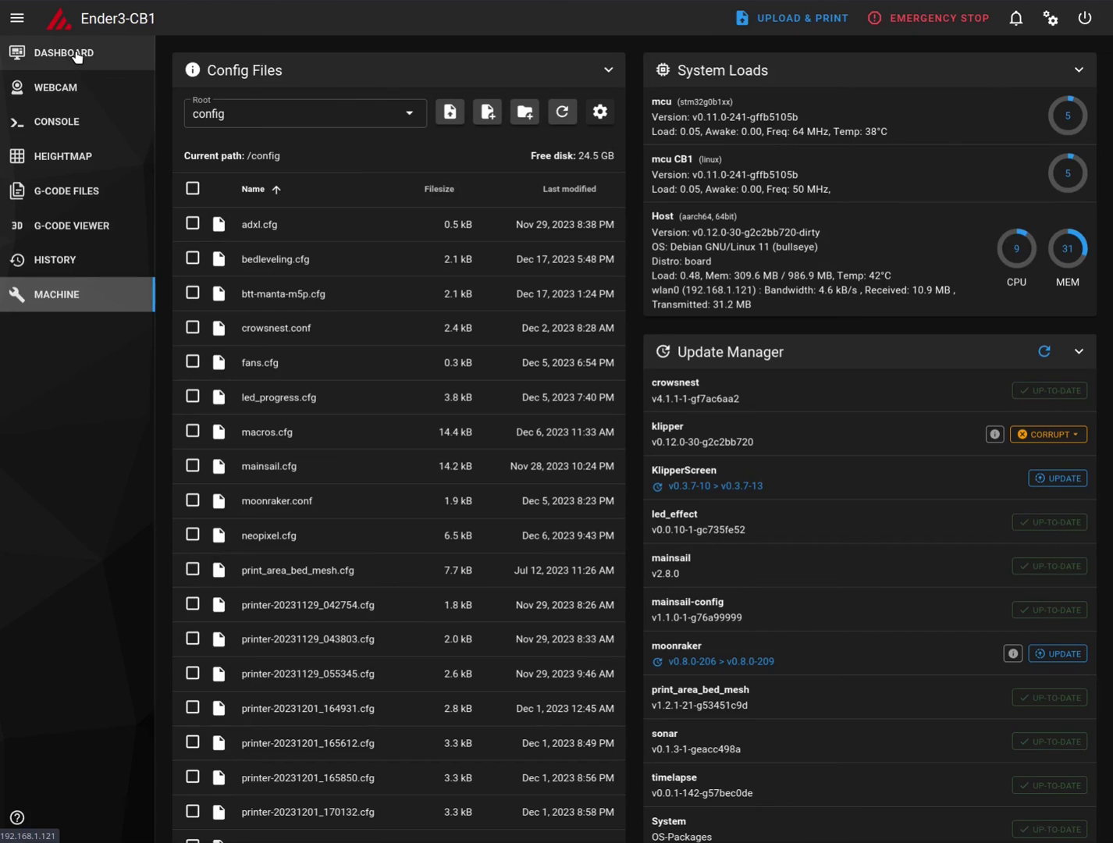
click(76, 53)
scroll(348, 378, down, 8)
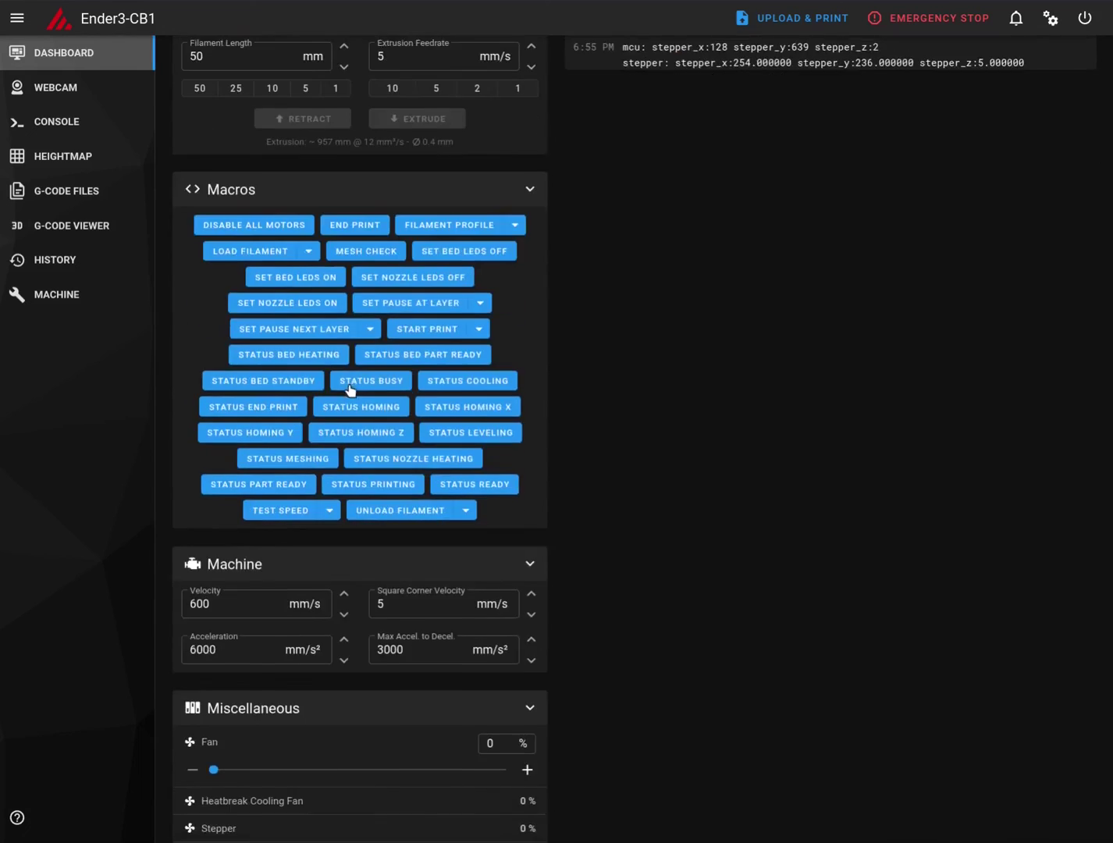
scroll(349, 391, down, 2)
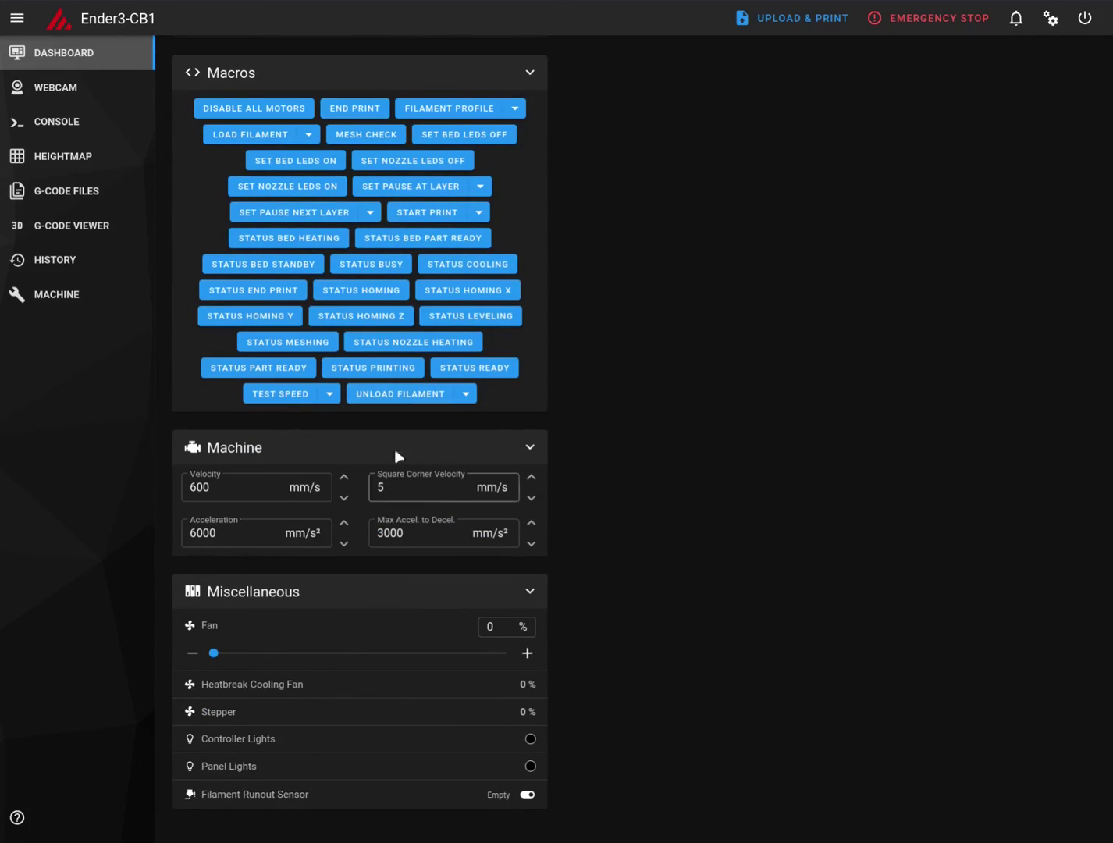